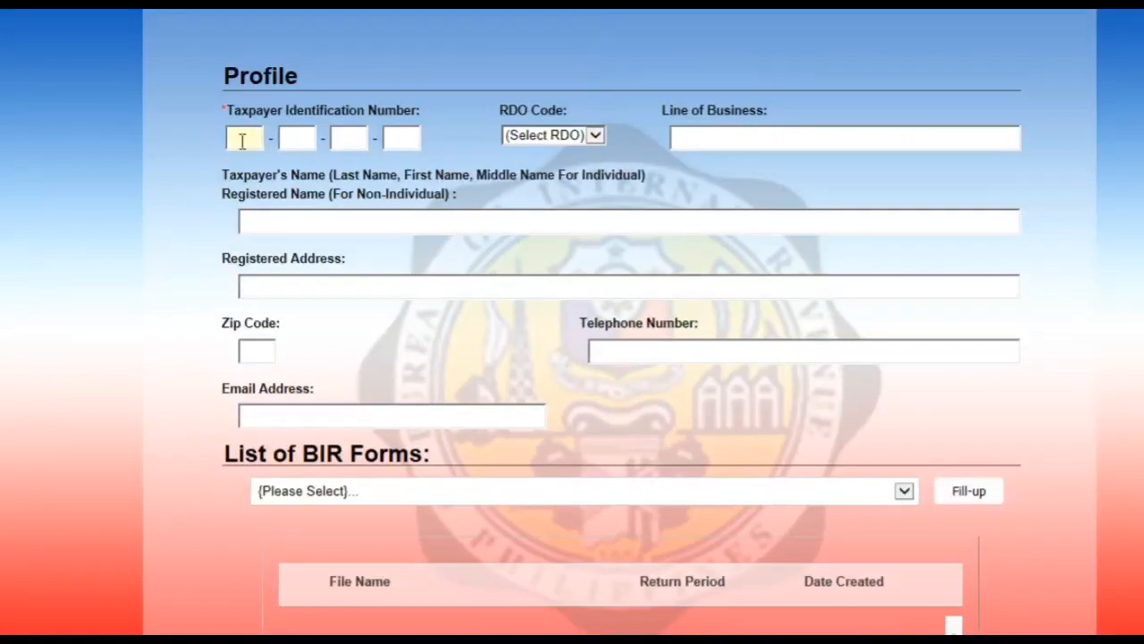
pyautogui.click(247, 138)
pyautogui.write('000-000-0')
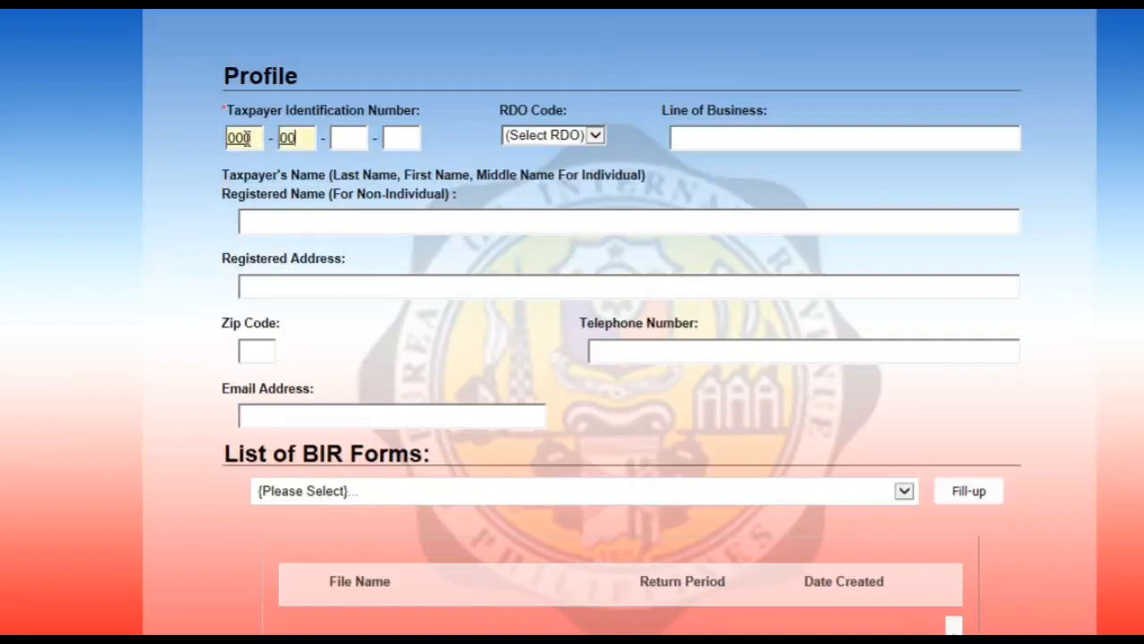
pyautogui.write('00-000-000')
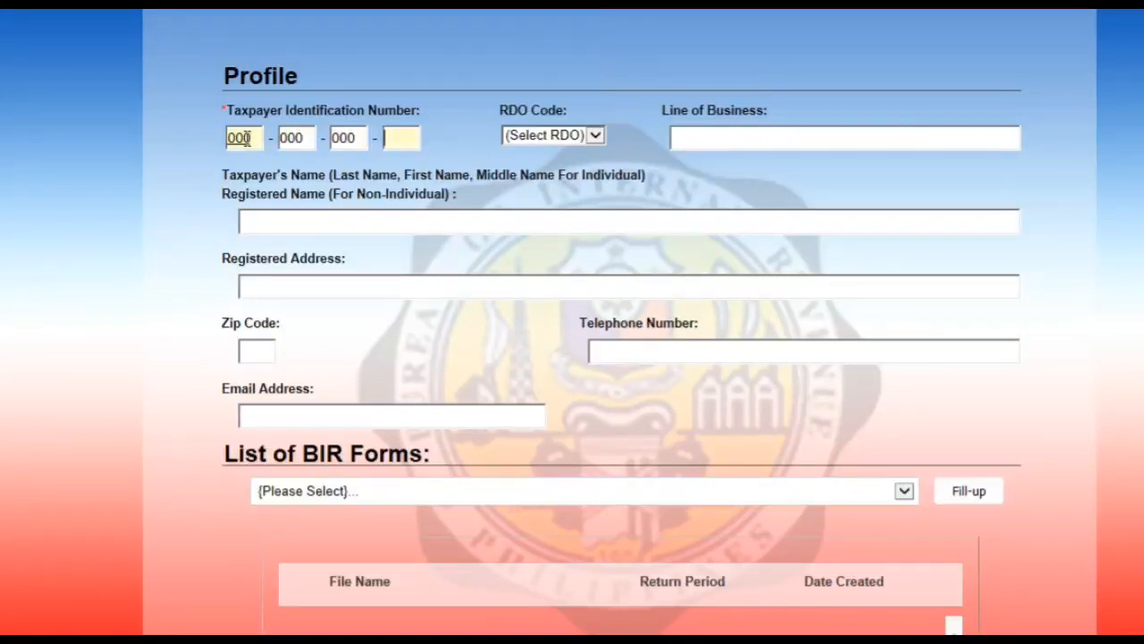
pyautogui.press('Tab')
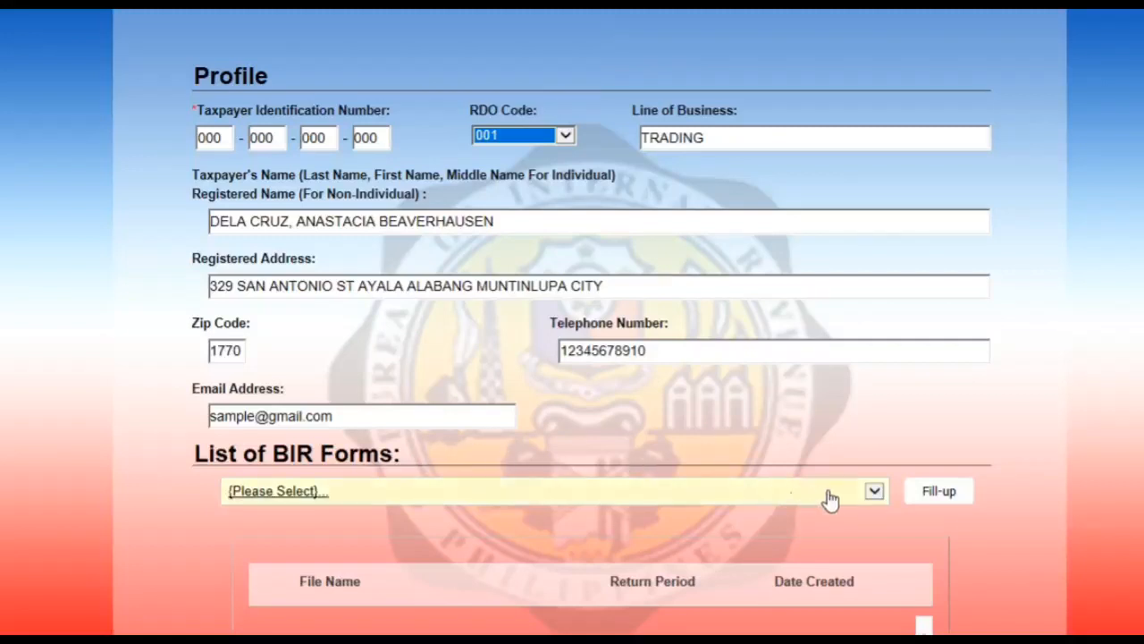
# Pick BIR Form 2551Qv2018 - Quarterly Percentage Tax Return from the List of BIR Forms
pyautogui.click(877, 490)
pyautogui.click(877, 488)
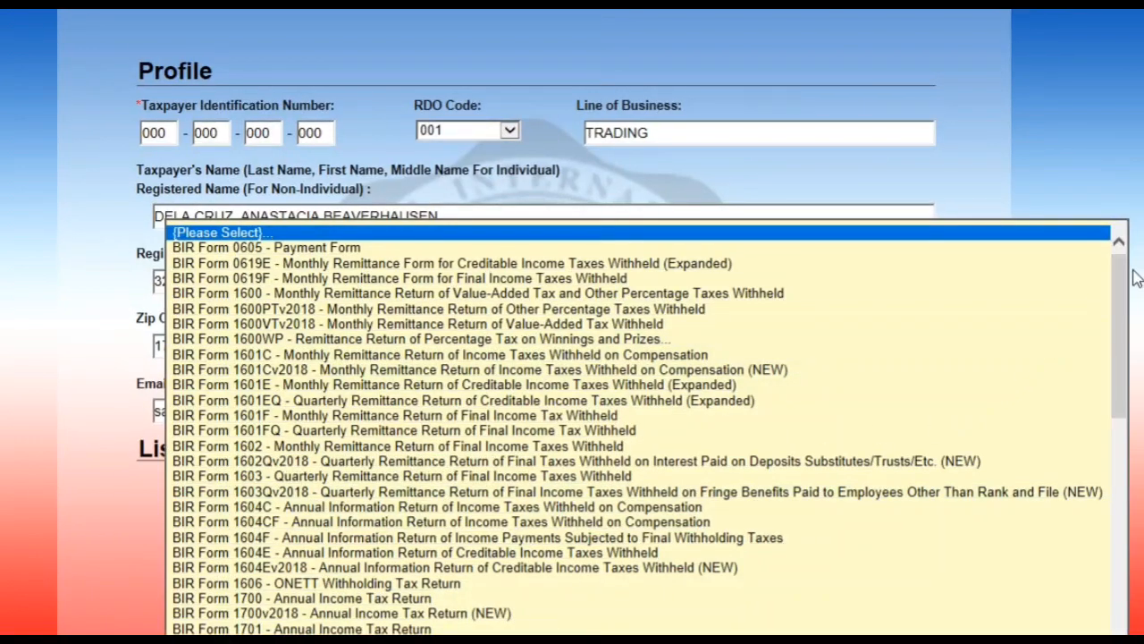
pyautogui.moveTo(1124, 286); pyautogui.dragTo(1104, 513)
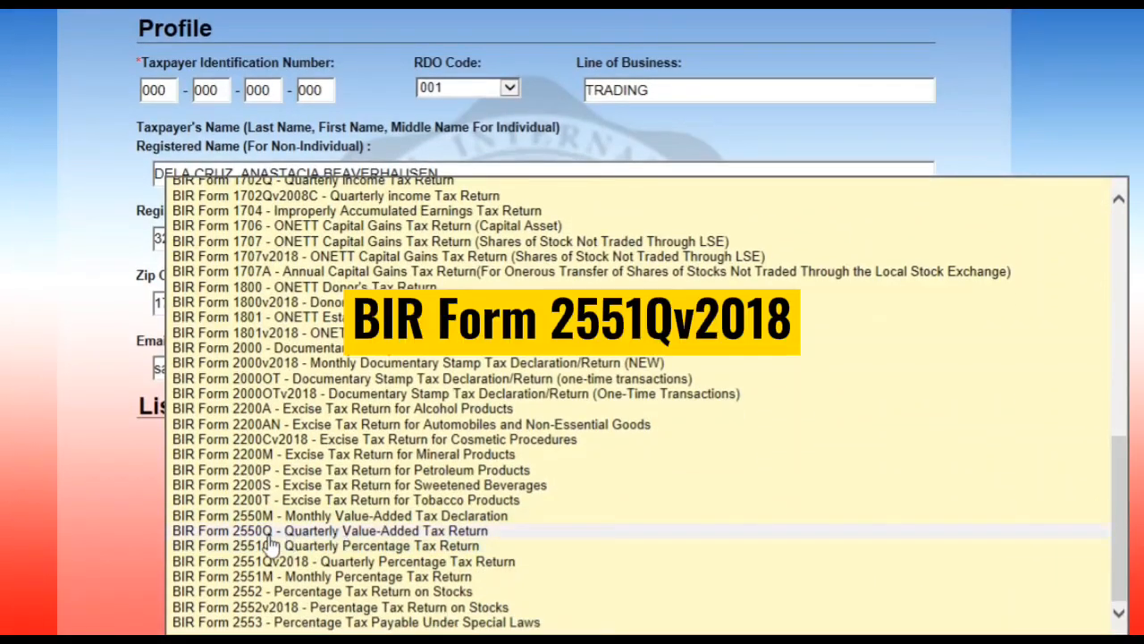
pyautogui.click(320, 563)
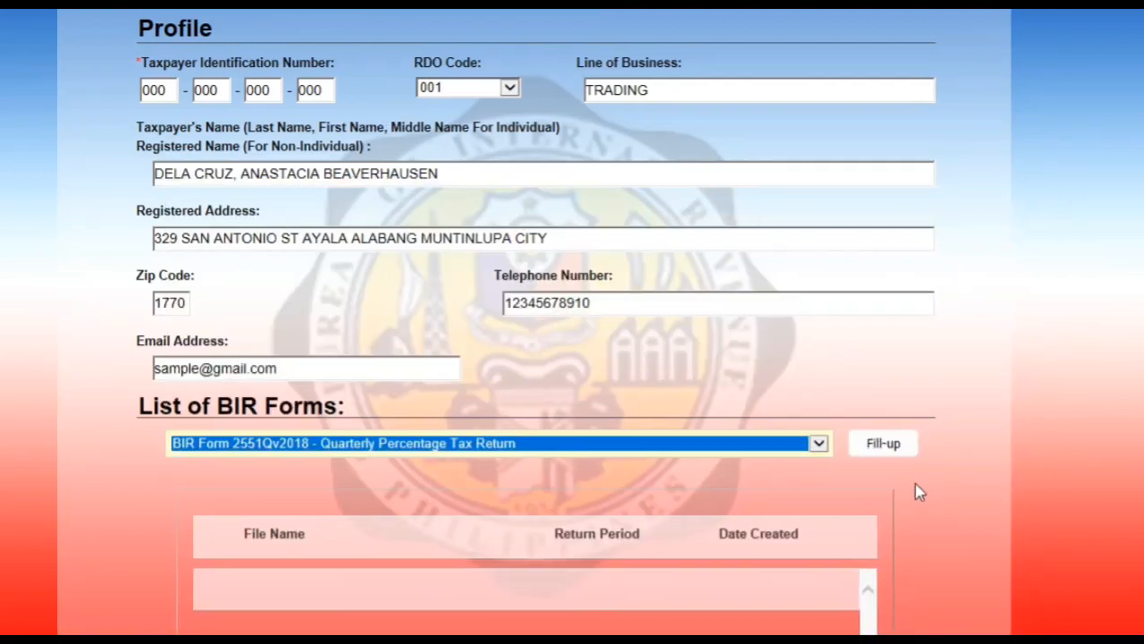
# Fill up the chosen form and acknowledge the 'Background information saved' message
pyautogui.click(885, 450)
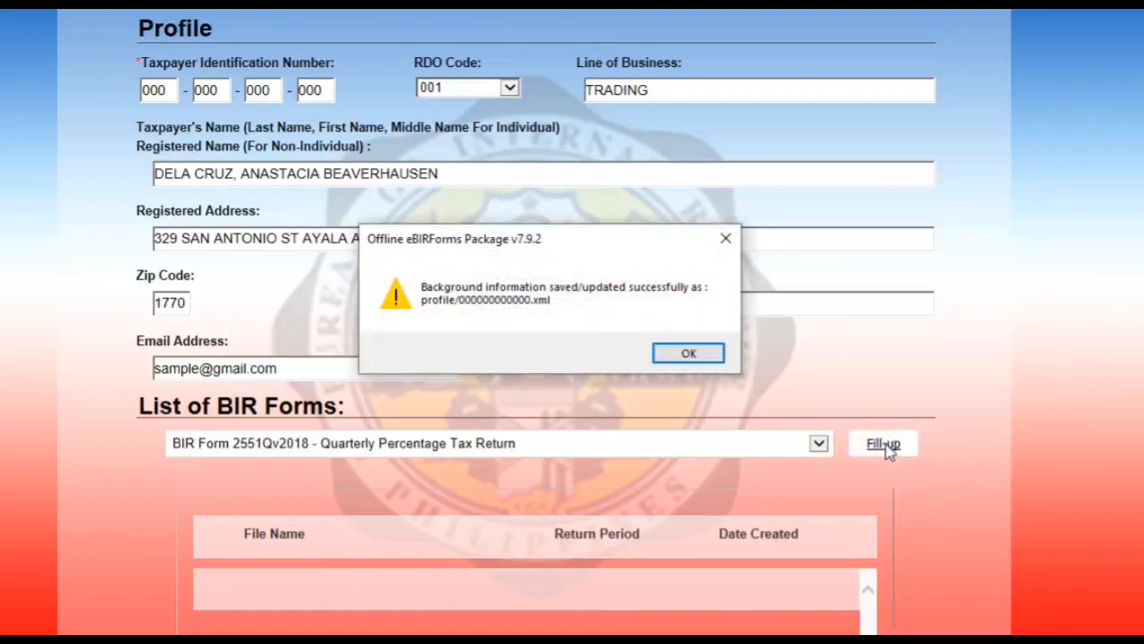
pyautogui.click(688, 354)
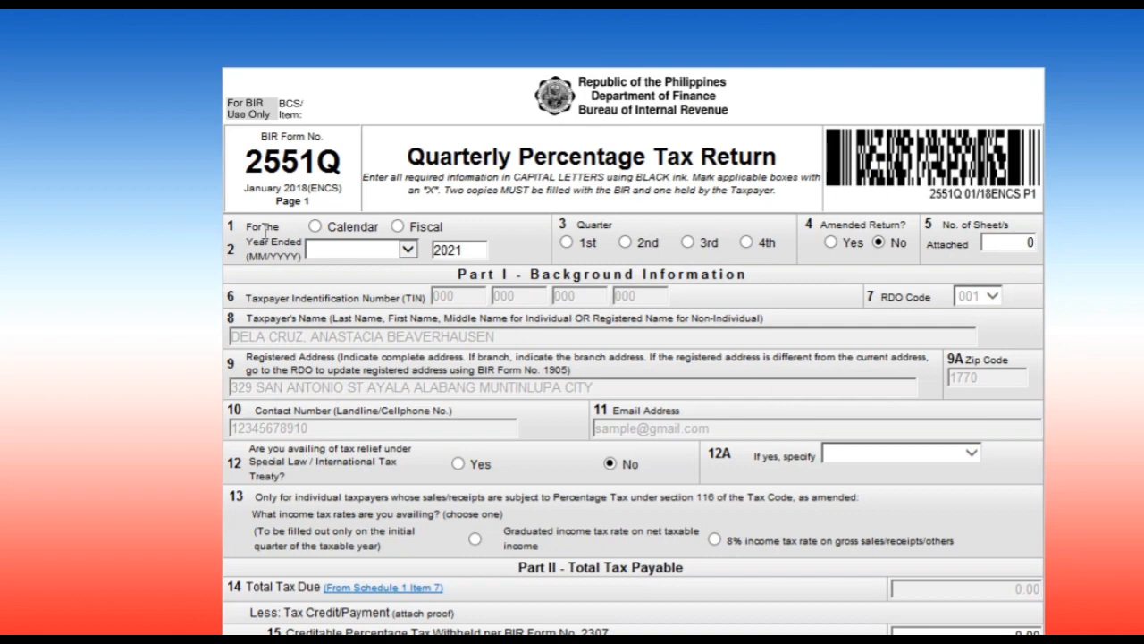
# Set the return period to Calendar year 2021, 4th Quarter
pyautogui.click(314, 227)
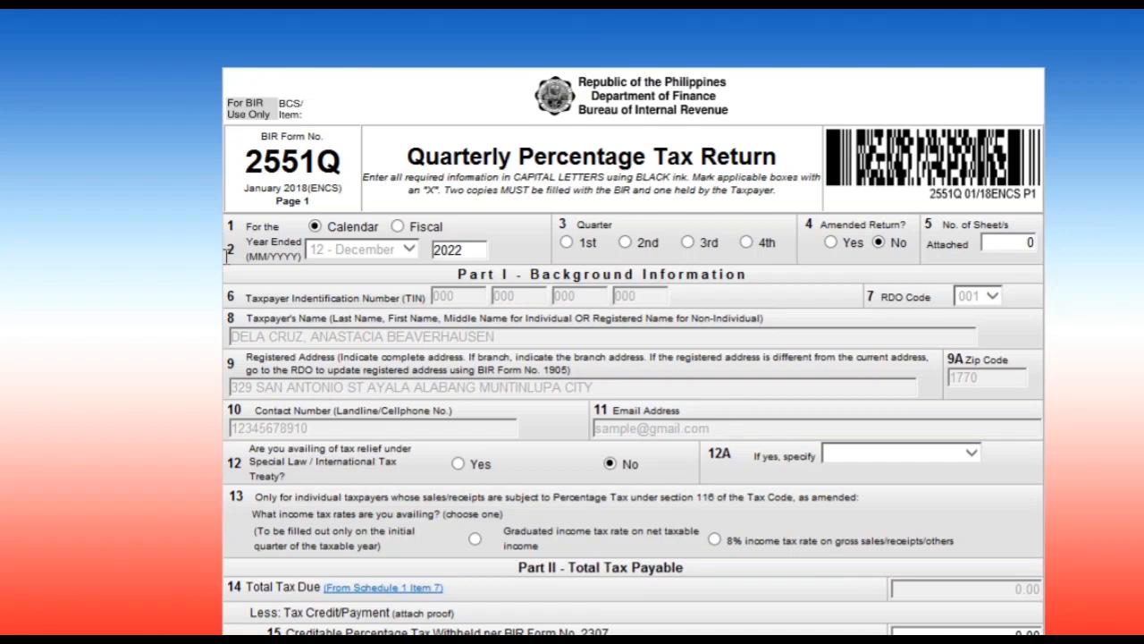
pyautogui.doubleClick(482, 254)
pyautogui.write('2021')
pyautogui.click(747, 245)
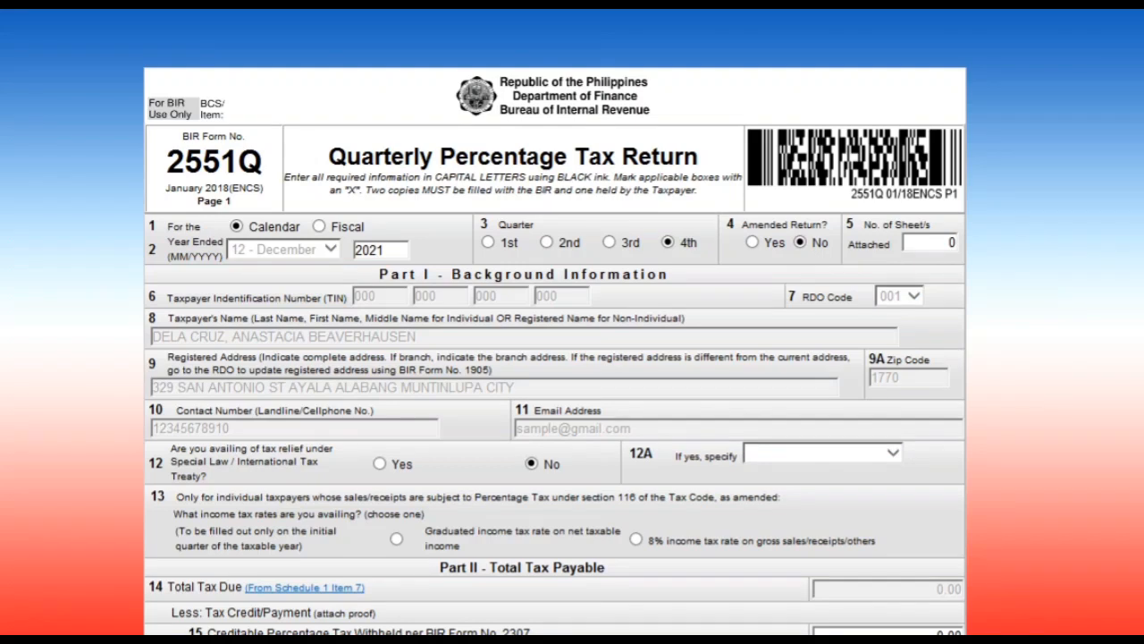
# Select the Graduated income tax rate in item 13 and go to page 2
pyautogui.scroll(-3, 554, 350)
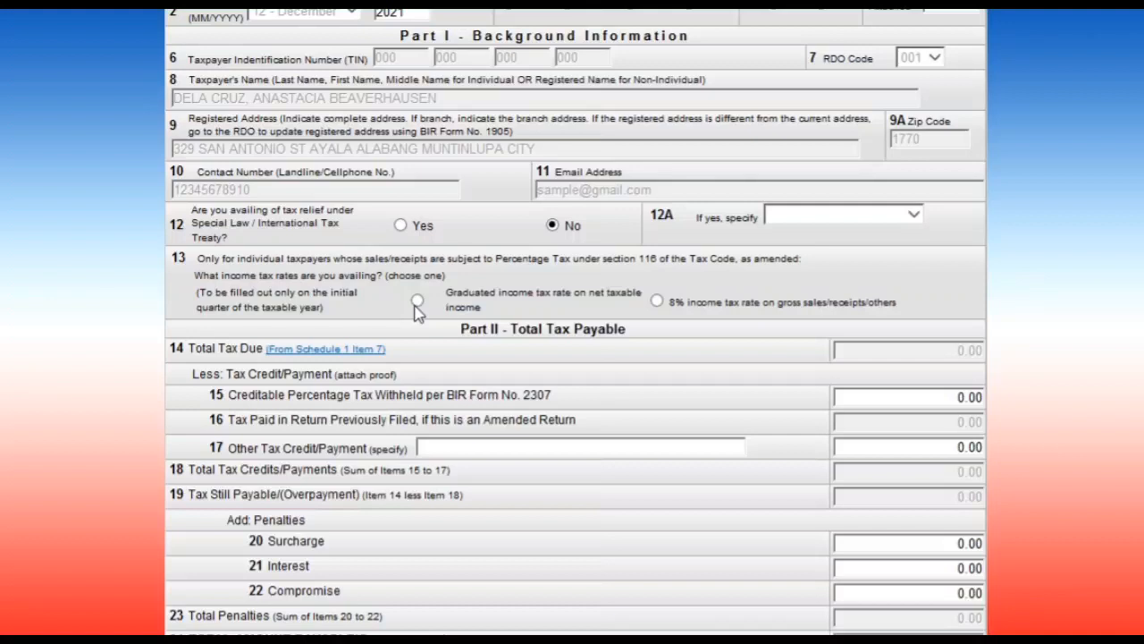
pyautogui.click(418, 300)
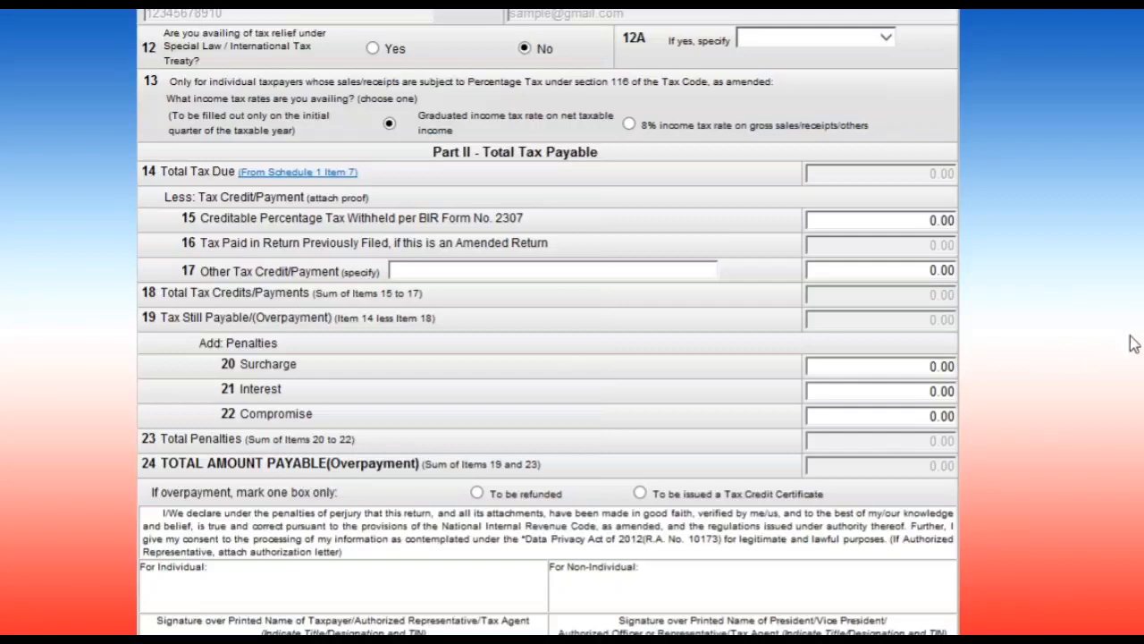
pyautogui.scroll(-5, 862, 491)
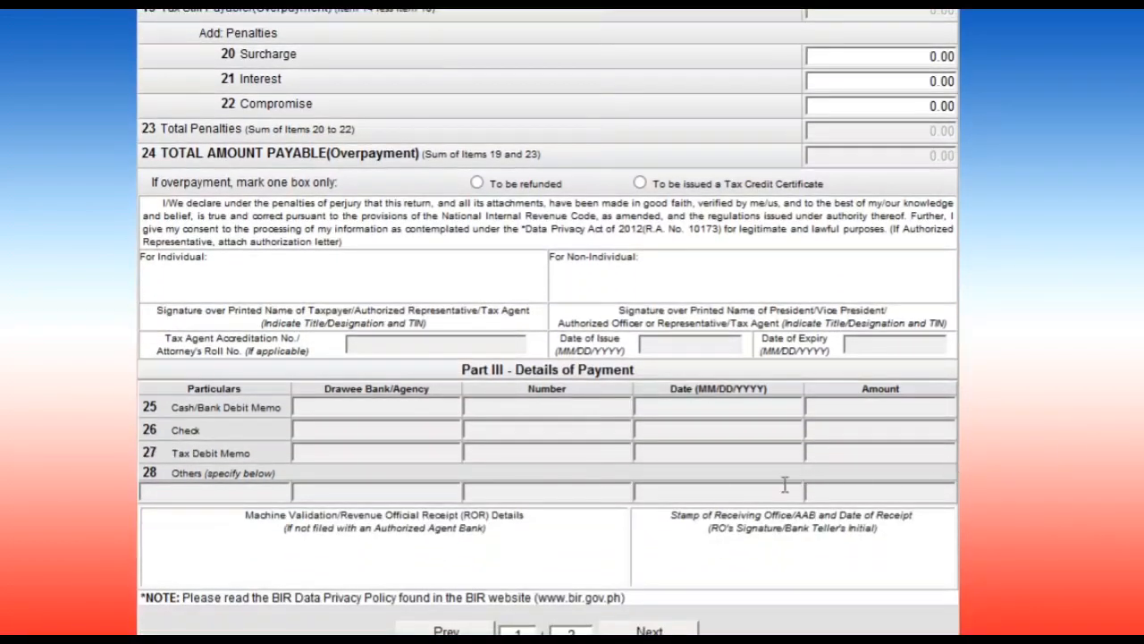
pyautogui.scroll(-1, 635, 590)
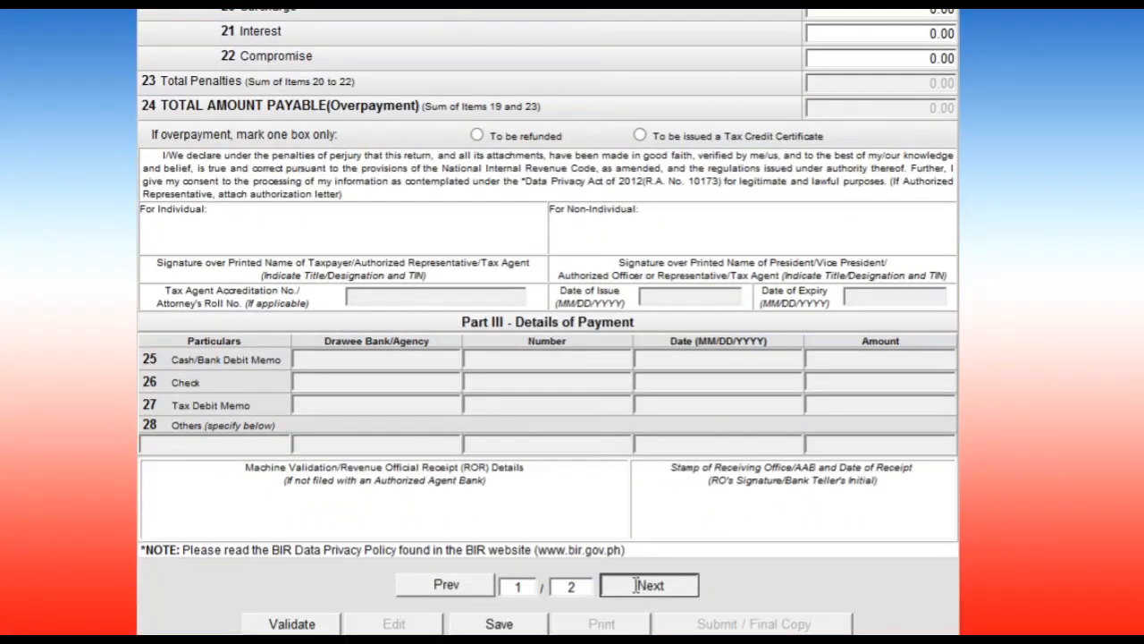
pyautogui.click(639, 587)
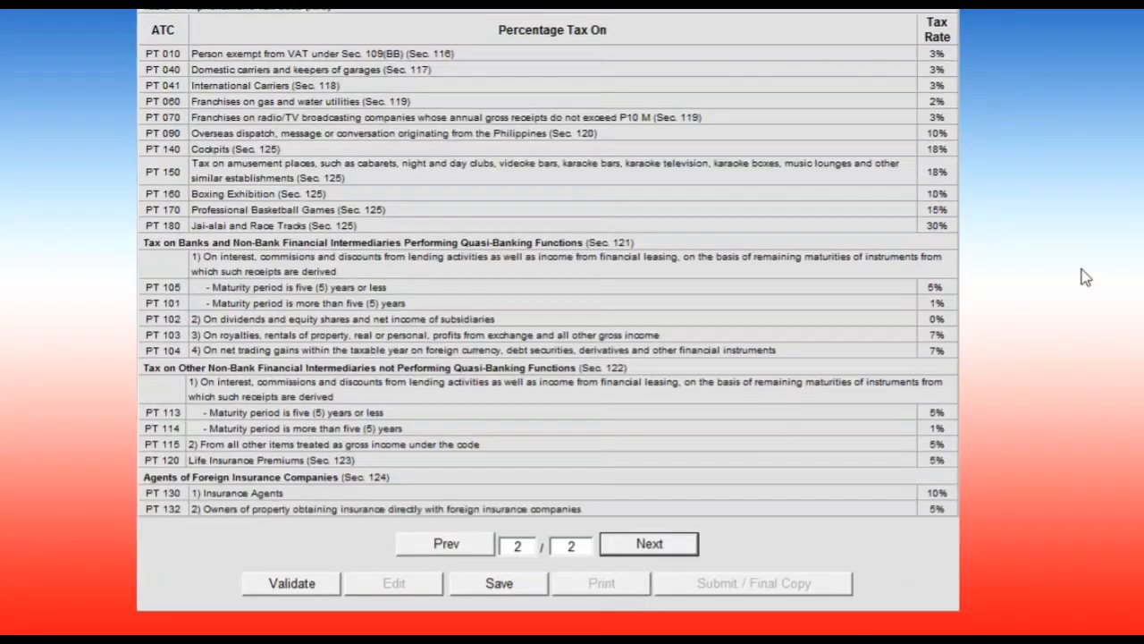
# Set Schedule 1 row 1 to tax code PT 010 with a 50,000 taxable amount, yielding 1,500.00 tax due
pyautogui.scroll(5, 572, 322)
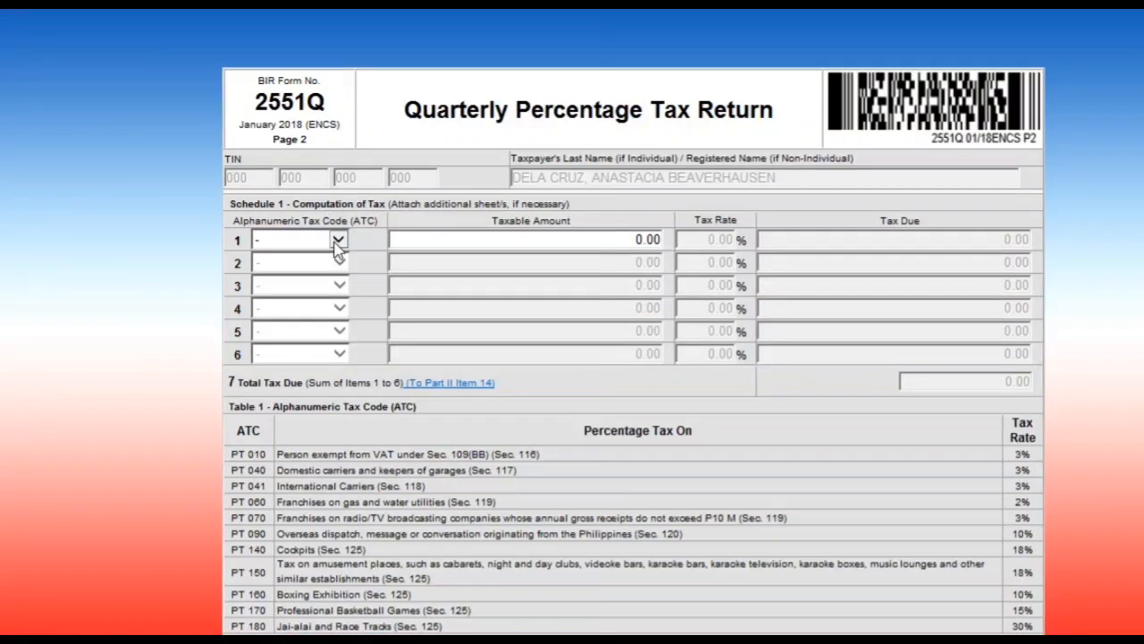
pyautogui.click(338, 242)
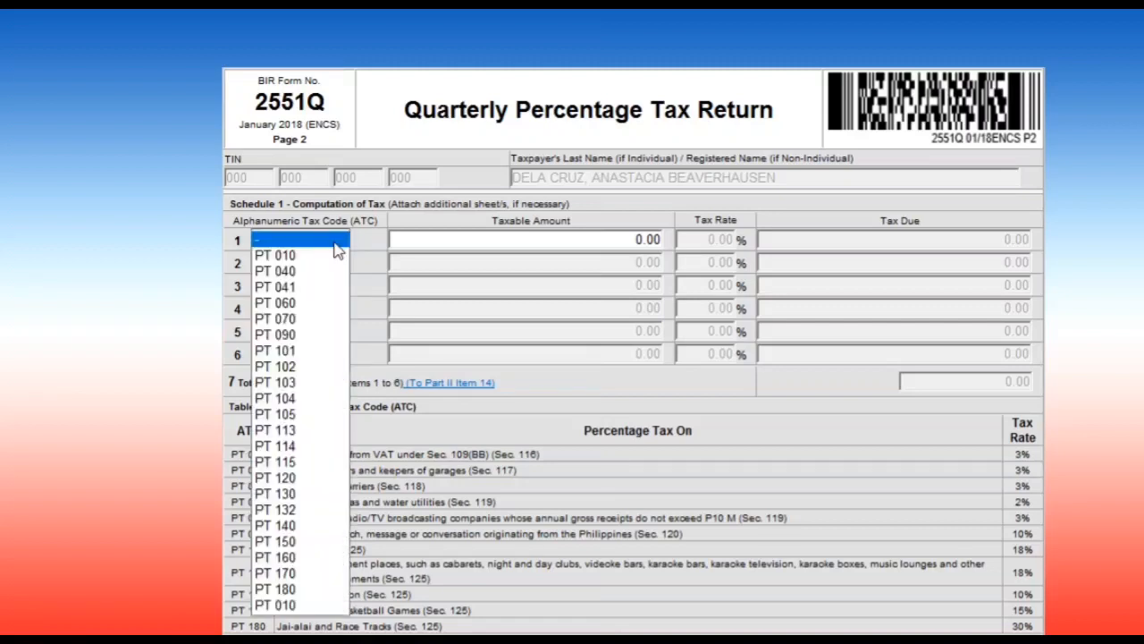
pyautogui.click(295, 257)
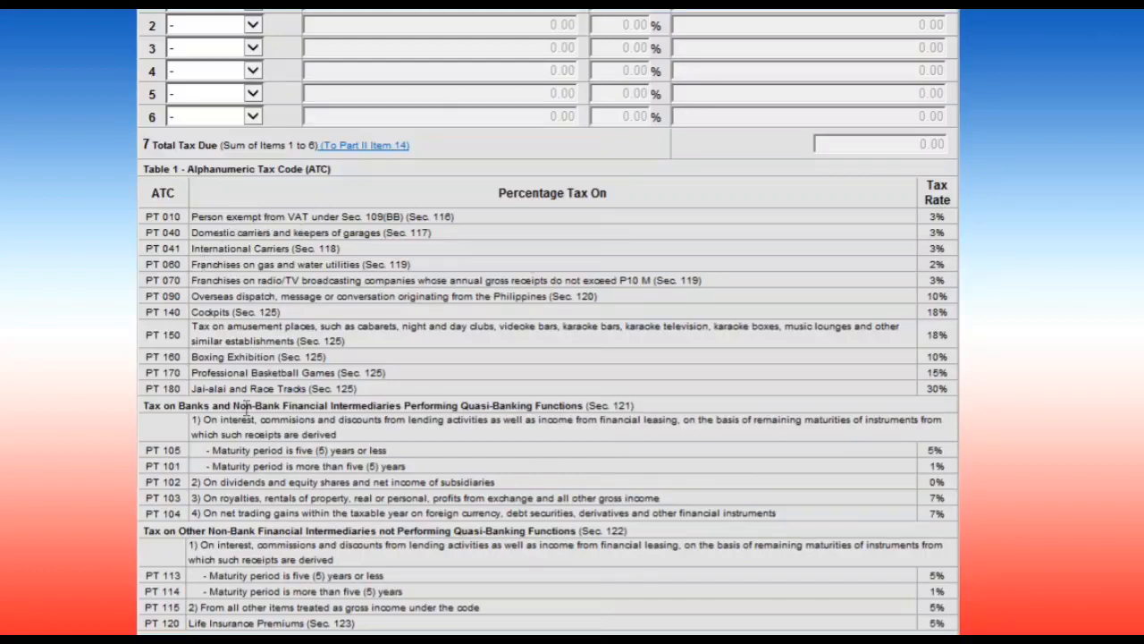
pyautogui.scroll(5, 548, 322)
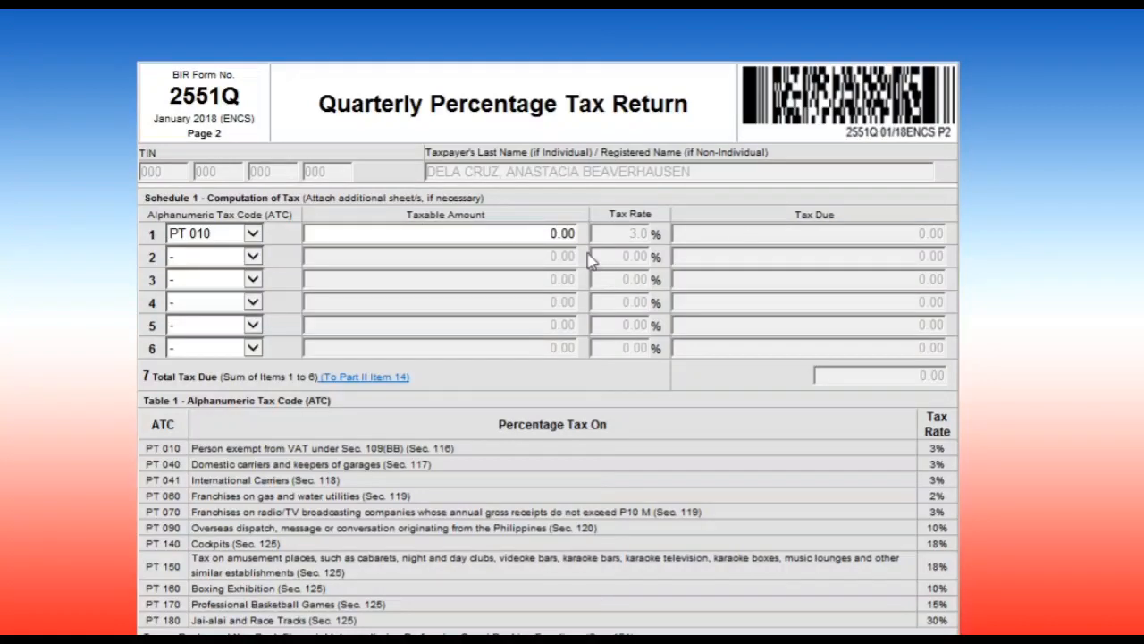
pyautogui.click(542, 234)
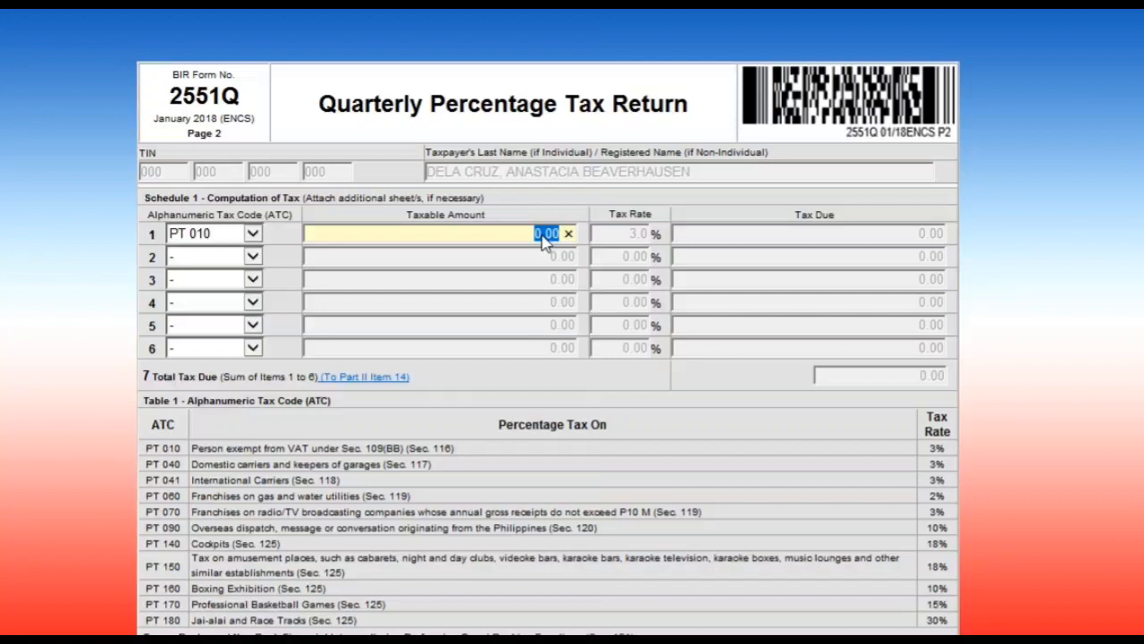
pyautogui.write('50000')
pyautogui.press('Tab')
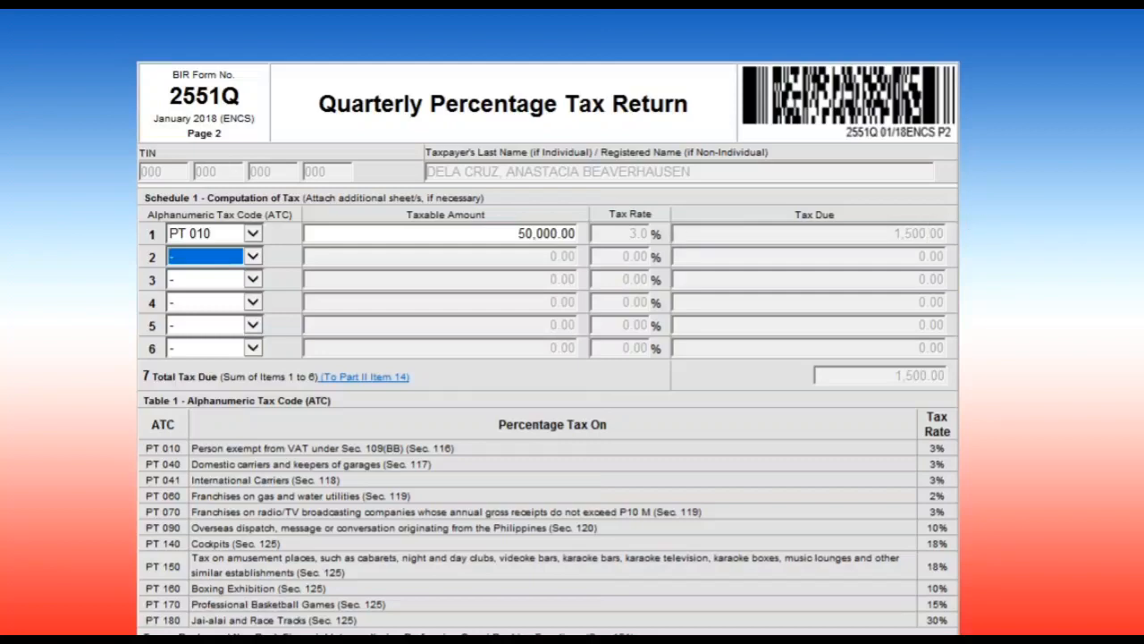
# Go back to page 1, where Total Amount Payable now shows 1,500.00
pyautogui.scroll(-3, 547, 331)
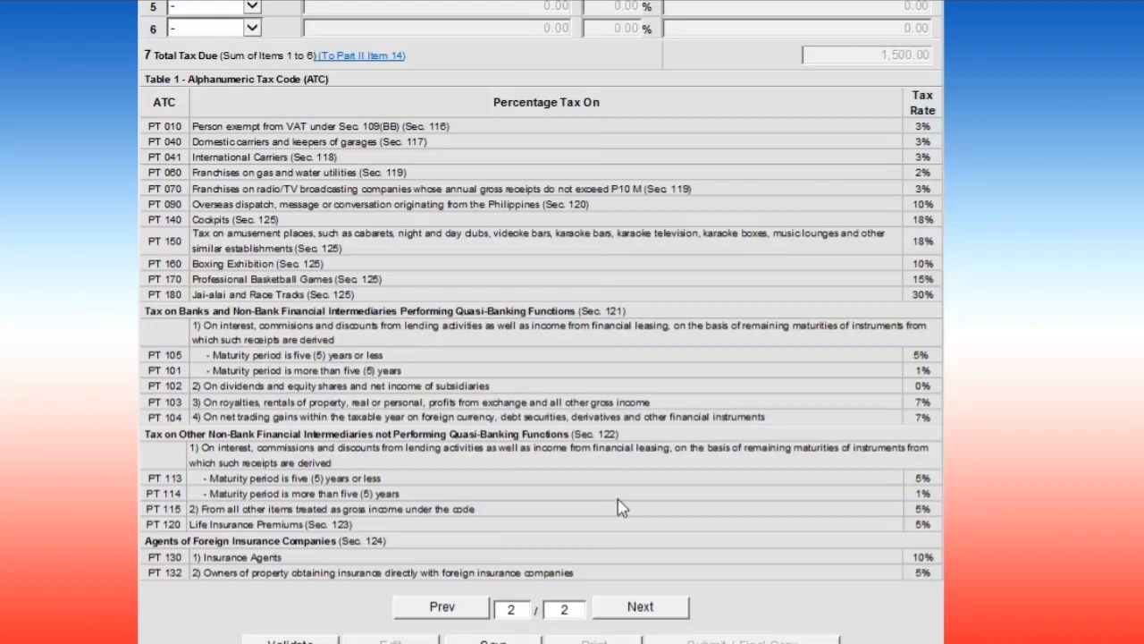
pyautogui.scroll(-2, 510, 542)
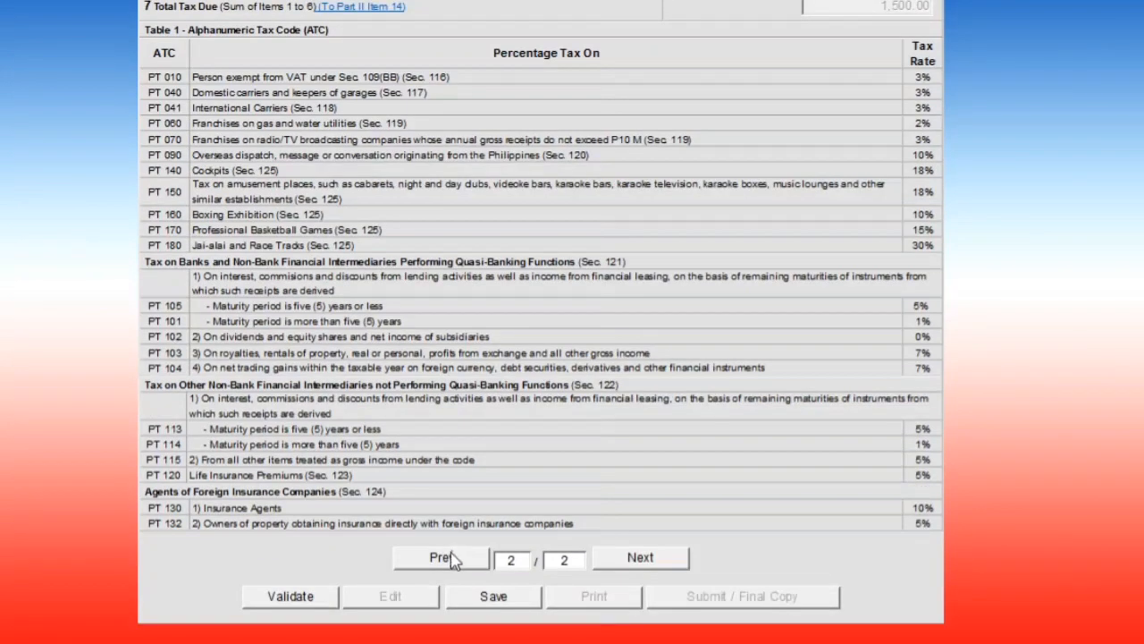
pyautogui.click(442, 558)
pyautogui.scroll(1, 1028, 143)
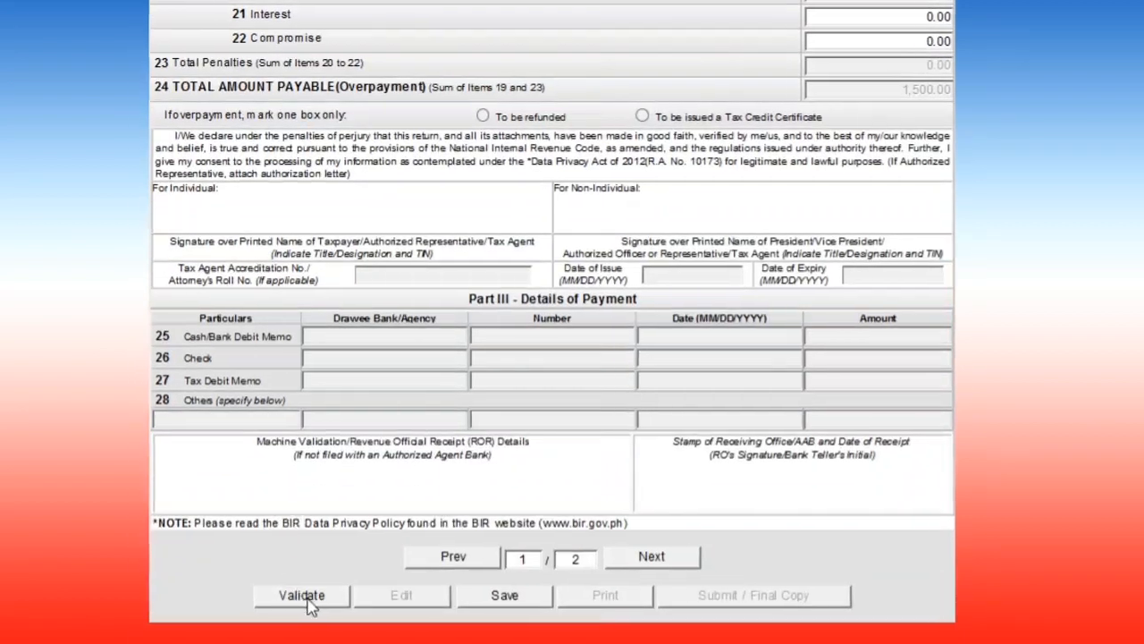
# Validate the 2551Q return and acknowledge the Validation successful message
pyautogui.click(304, 596)
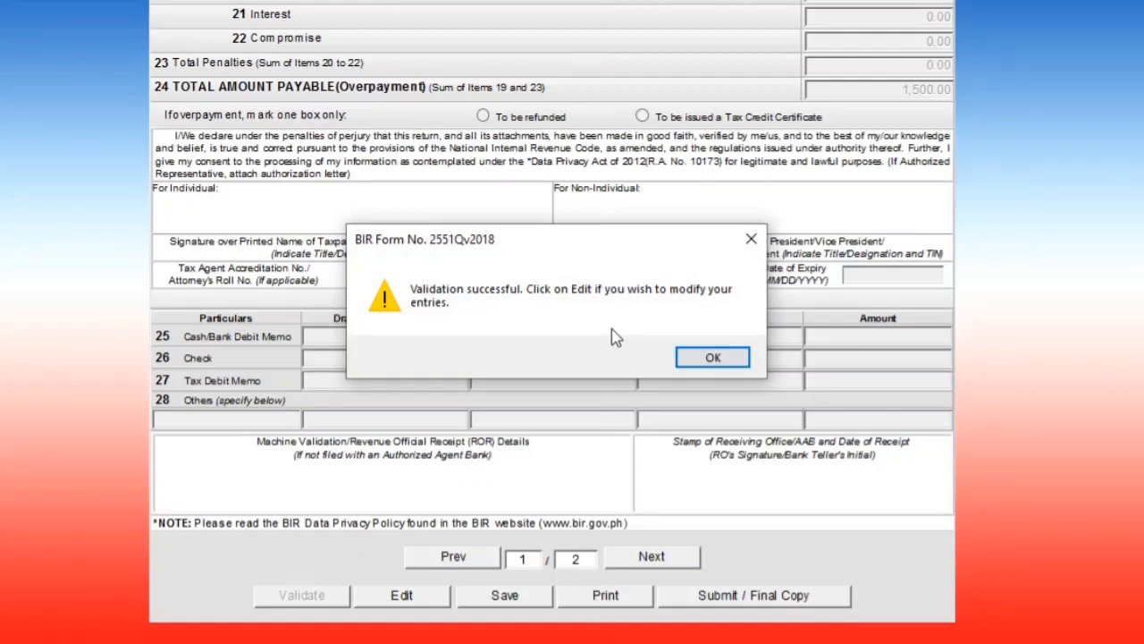
pyautogui.click(713, 358)
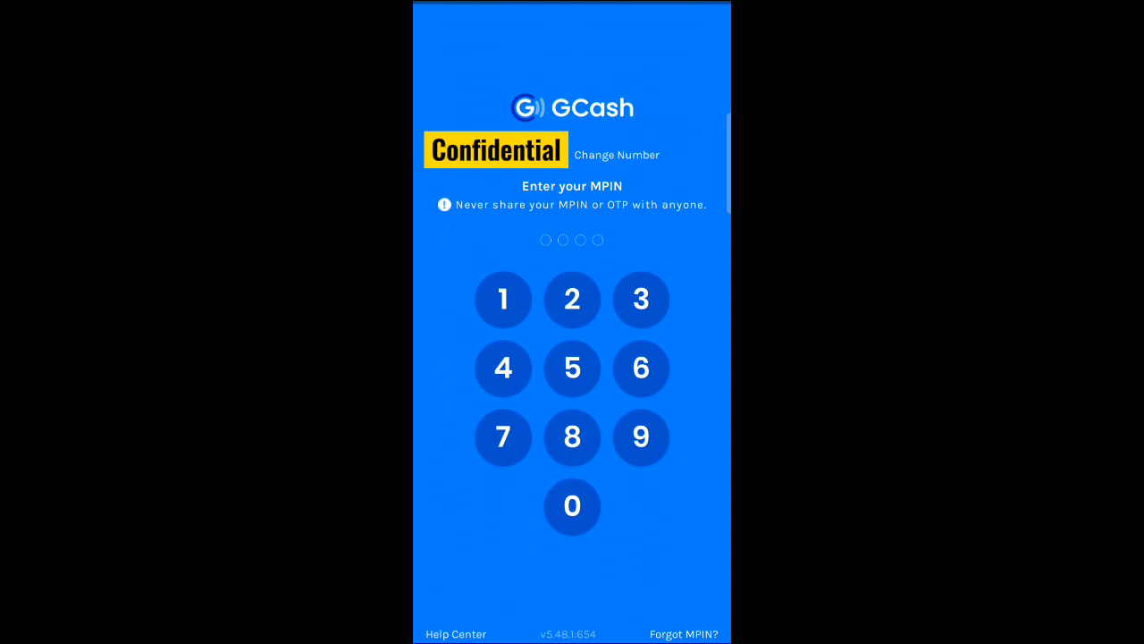
# Log in with the MPIN and choose BIR under Pay Bills' Government billers
pyautogui.write('••••')
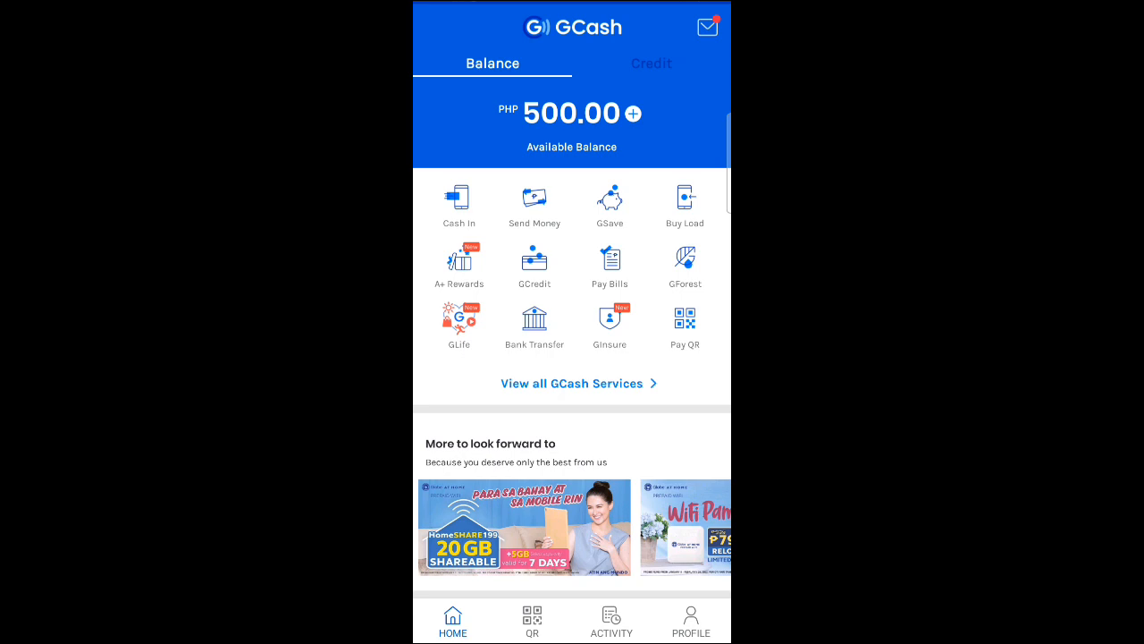
pyautogui.click(610, 265)
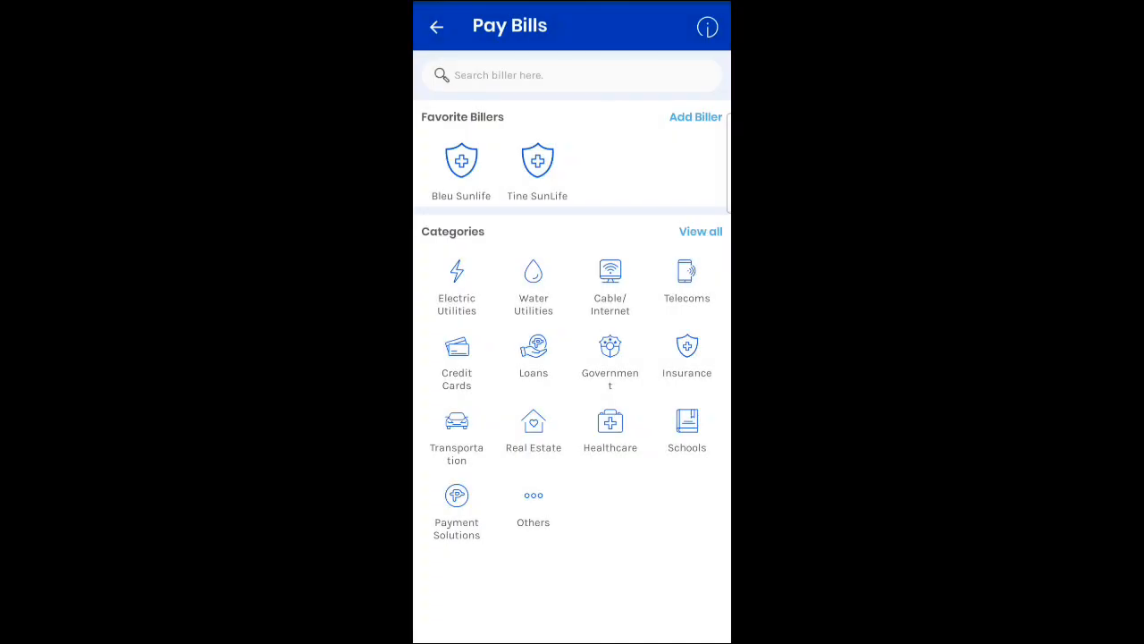
pyautogui.click(610, 358)
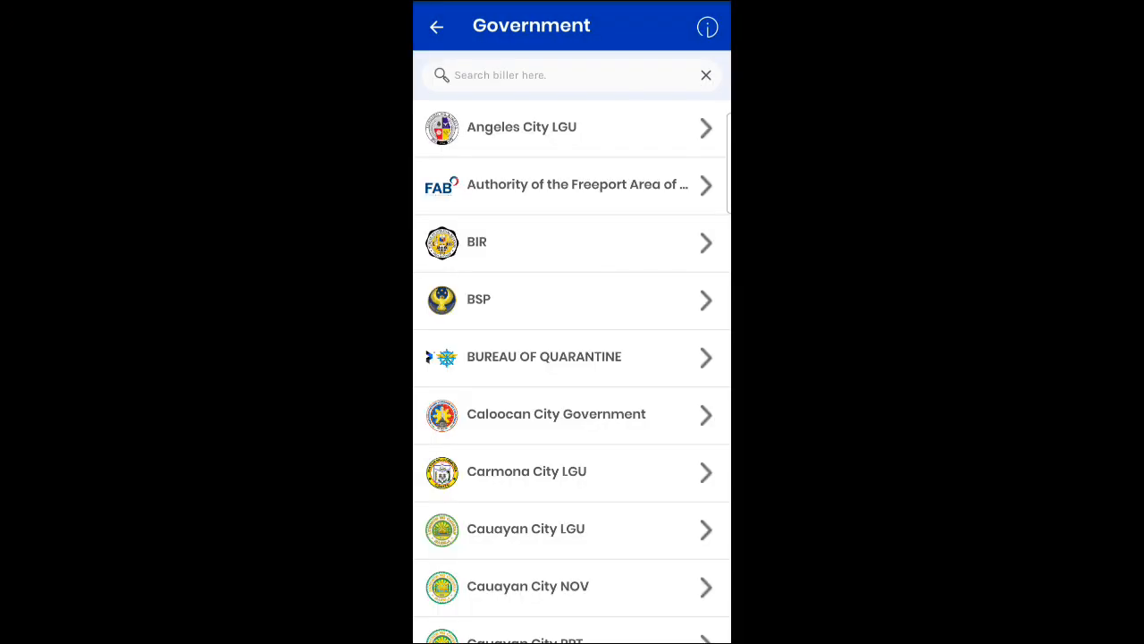
pyautogui.click(537, 242)
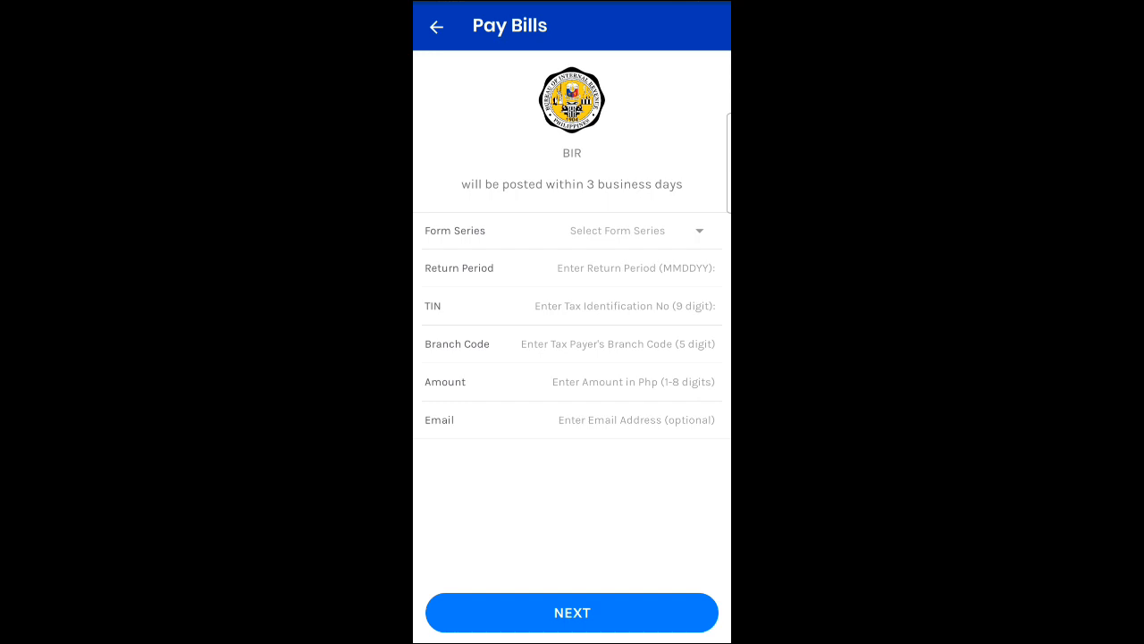
# Choose form series 2500 Percentage Tax and VAT, form number 2551Q and tax type PT
pyautogui.click(637, 231)
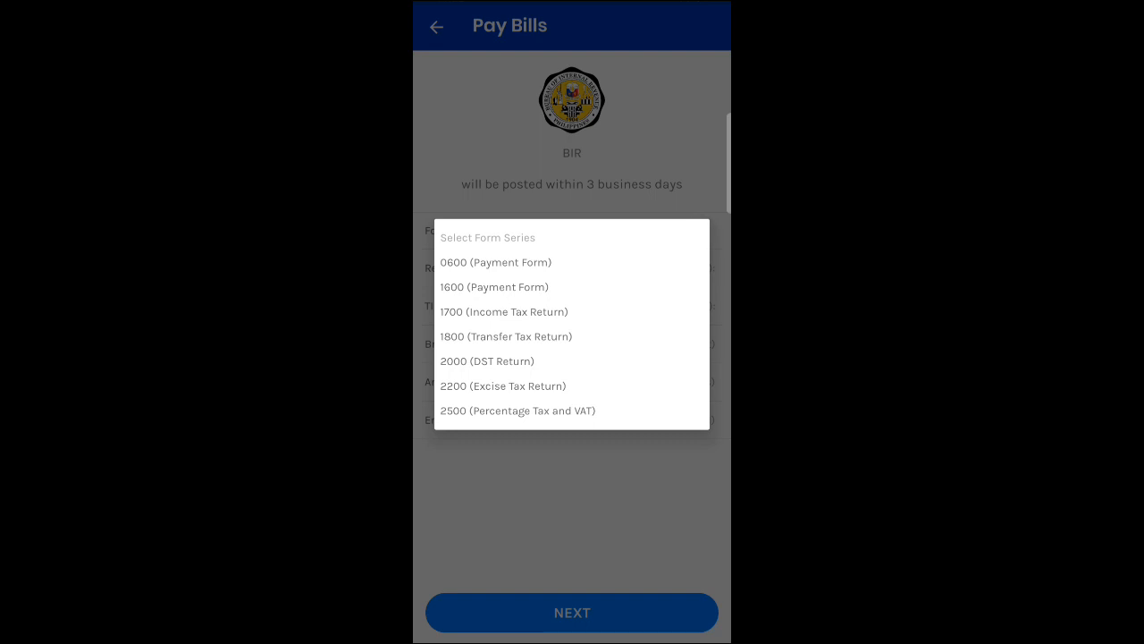
pyautogui.click(517, 411)
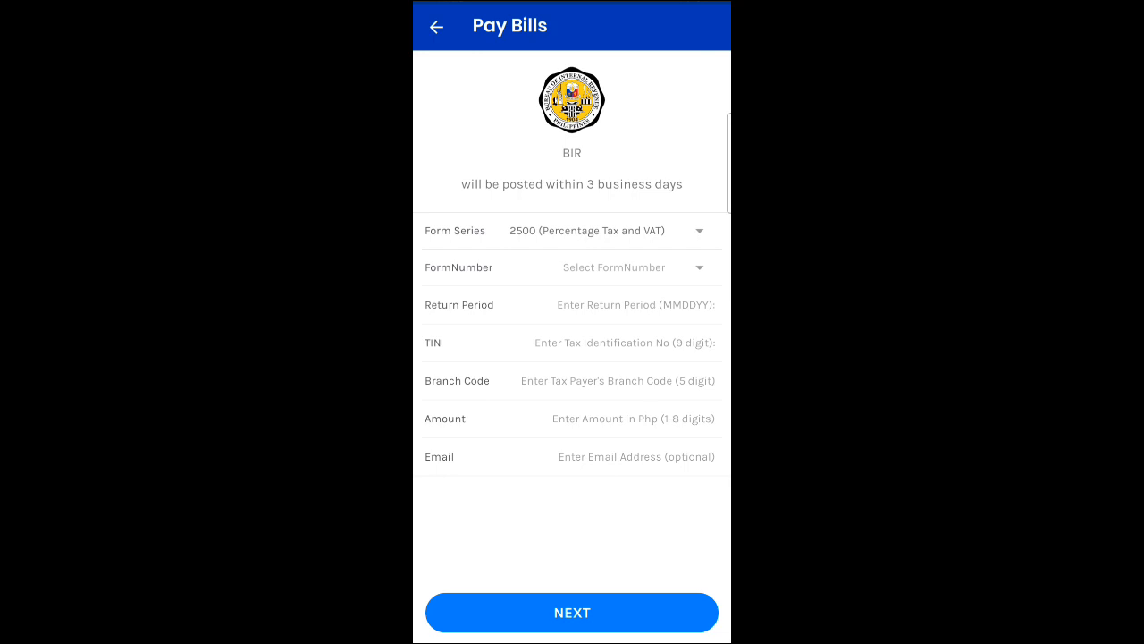
pyautogui.click(633, 266)
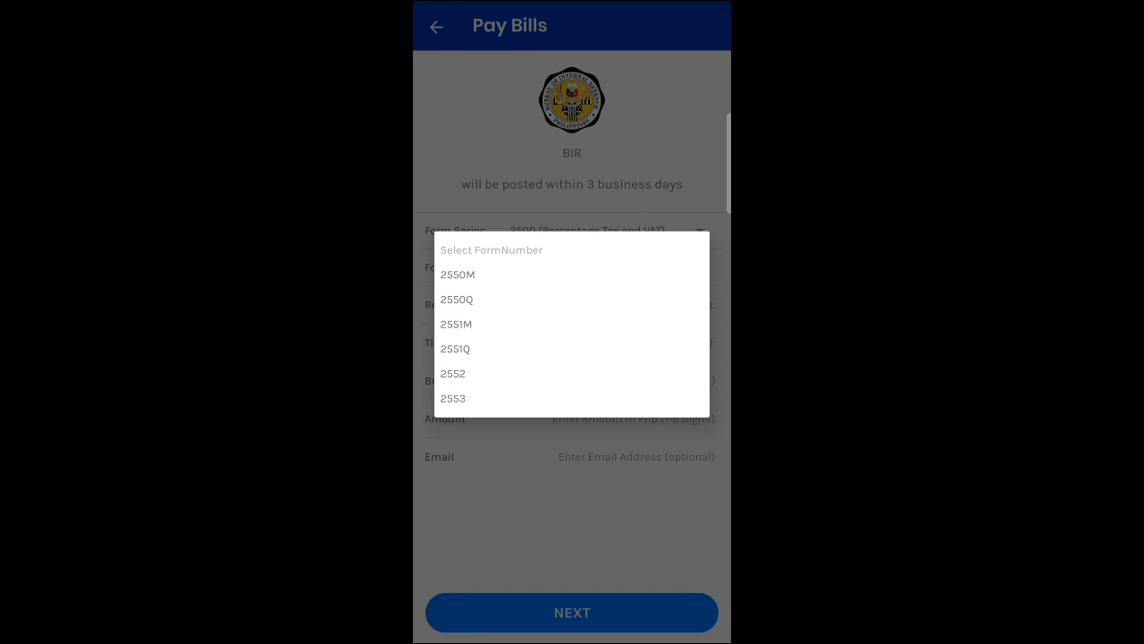
pyautogui.click(456, 323)
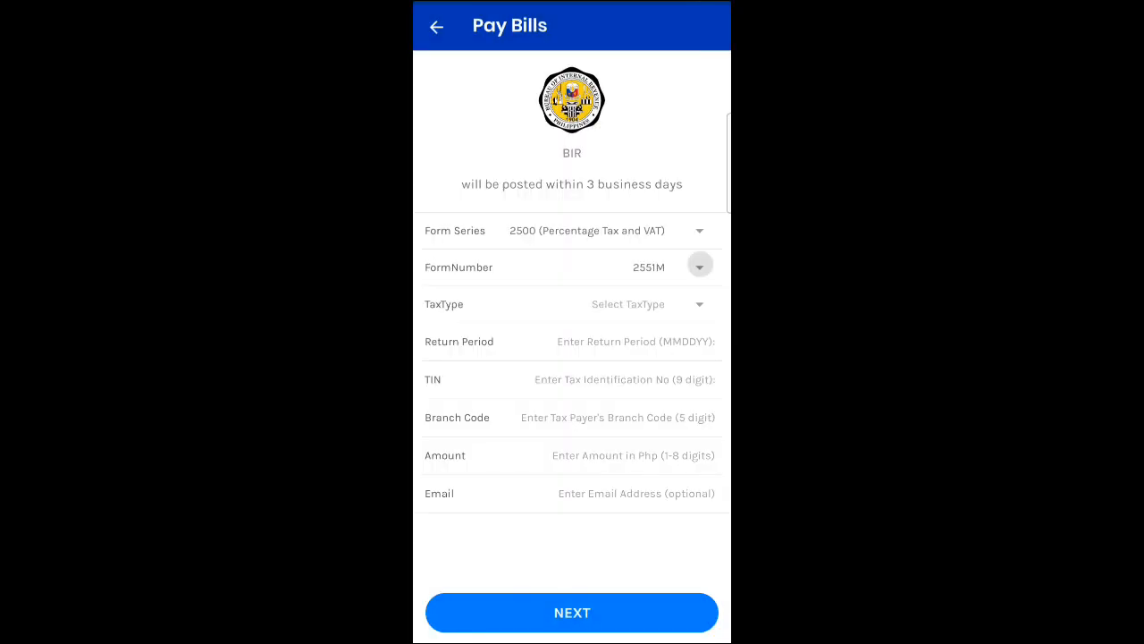
pyautogui.click(699, 266)
pyautogui.click(455, 348)
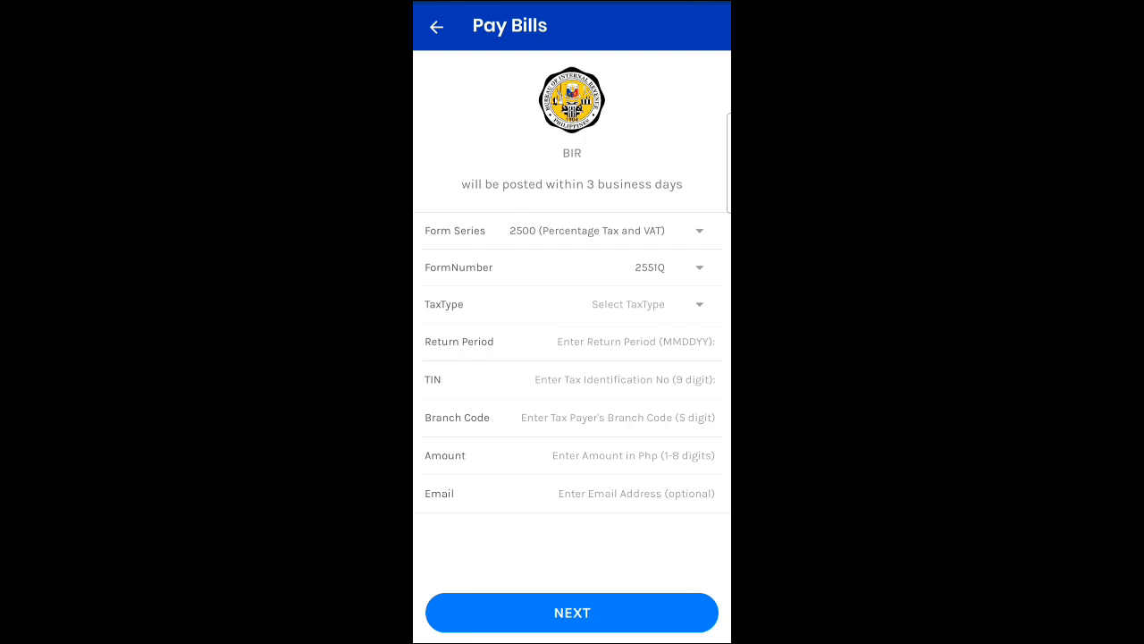
pyautogui.click(699, 304)
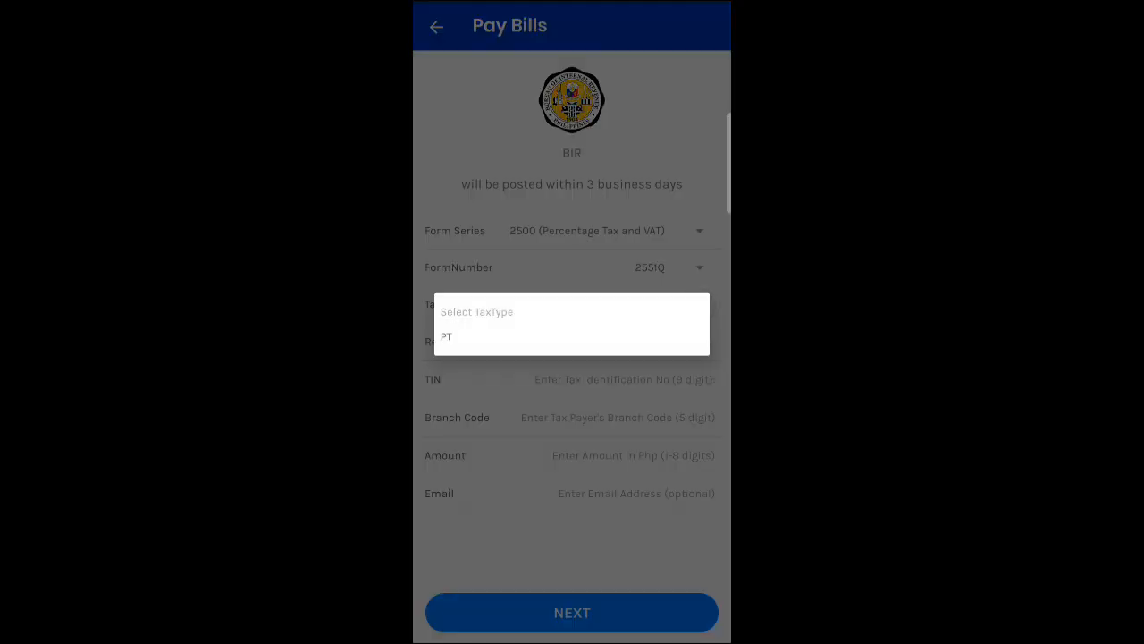
pyautogui.click(447, 336)
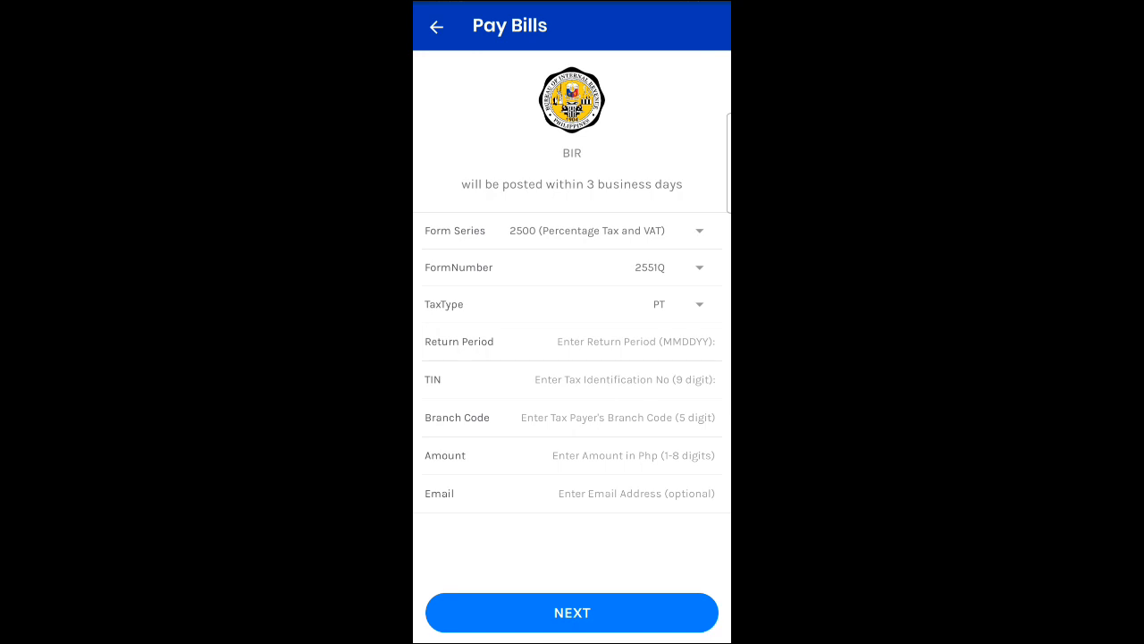
pyautogui.click(636, 341)
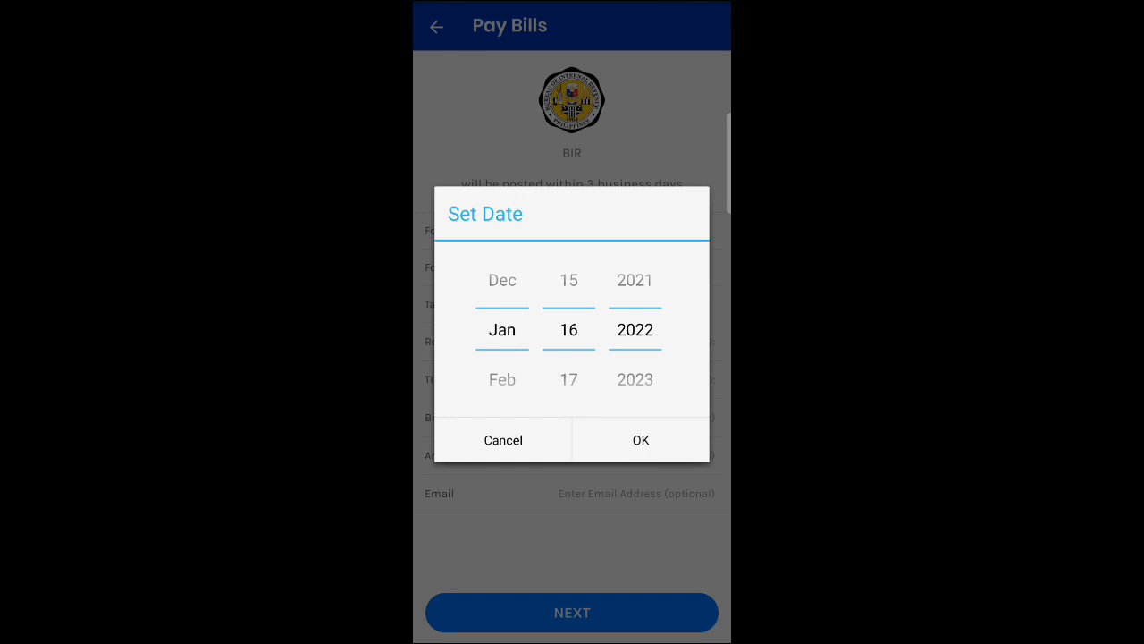
# Spin the date picker to December 31, 2021 so the return period reads 123121
pyautogui.scroll(1, 503, 330)
pyautogui.scroll(-7, 569, 330)
pyautogui.scroll(-5, 569, 330)
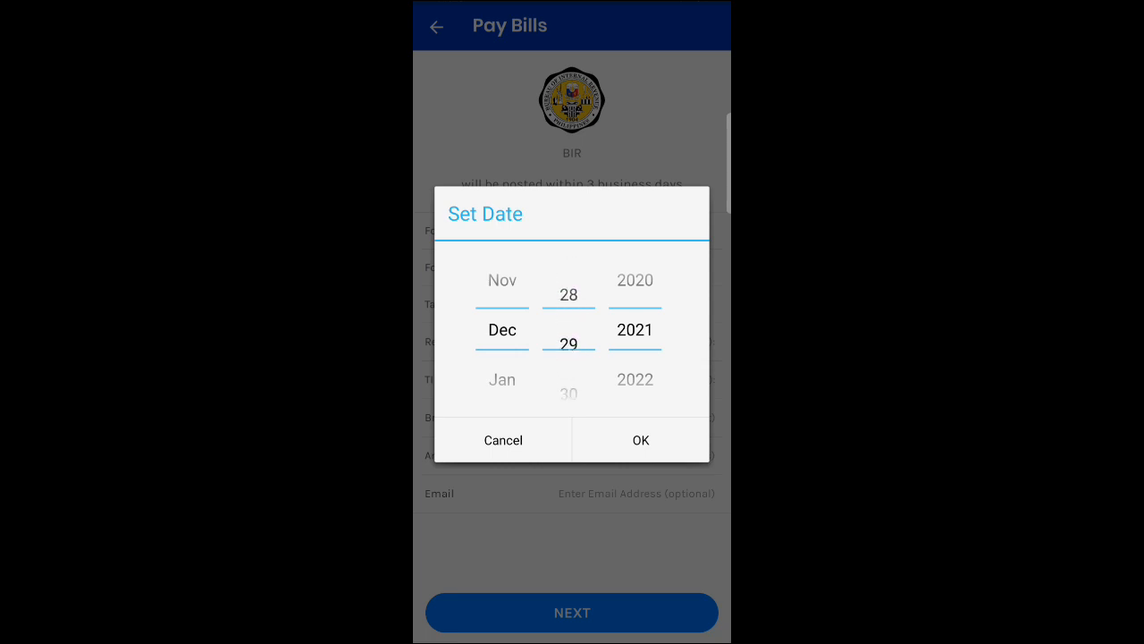
pyautogui.scroll(-2, 569, 330)
pyautogui.click(641, 440)
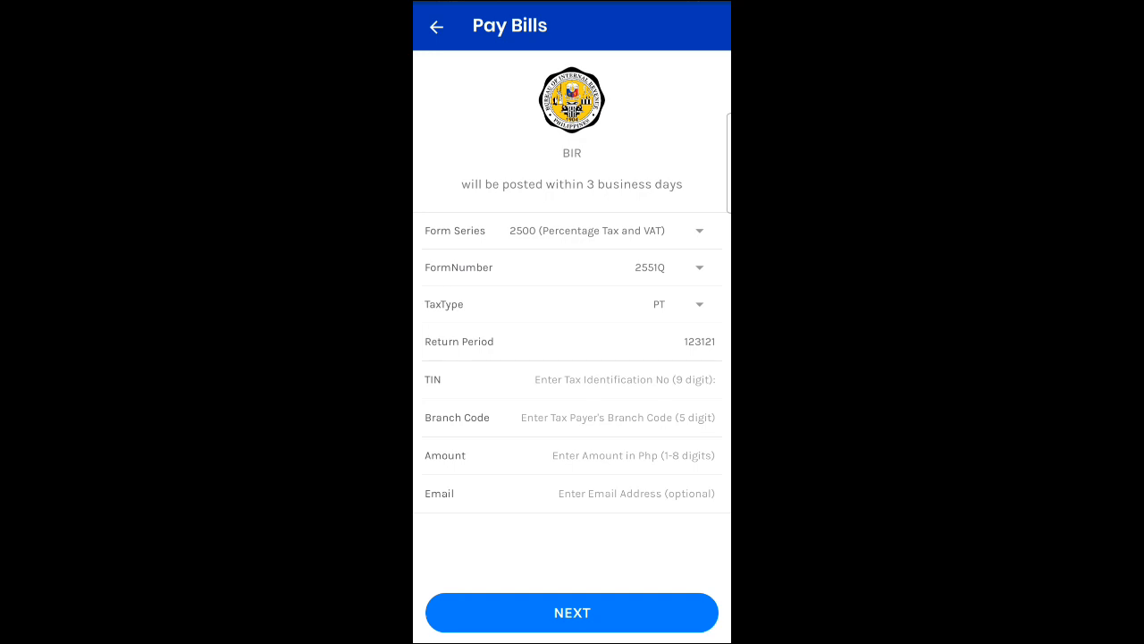
pyautogui.click(625, 380)
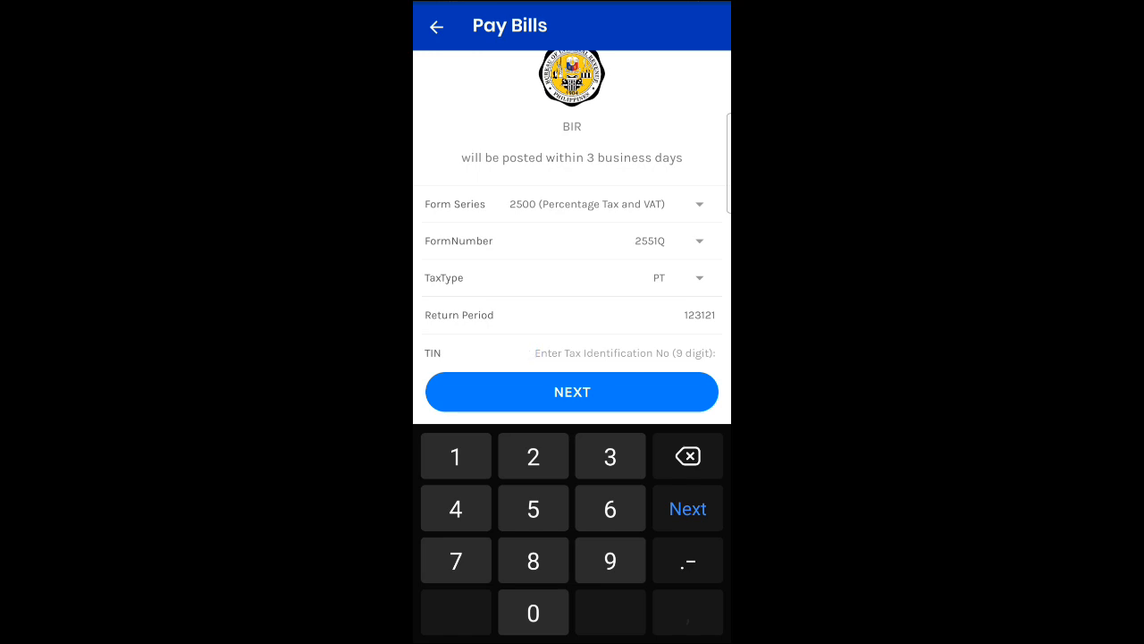
# Enter an all-zero placeholder TIN and branch code 00000
pyautogui.write('0')
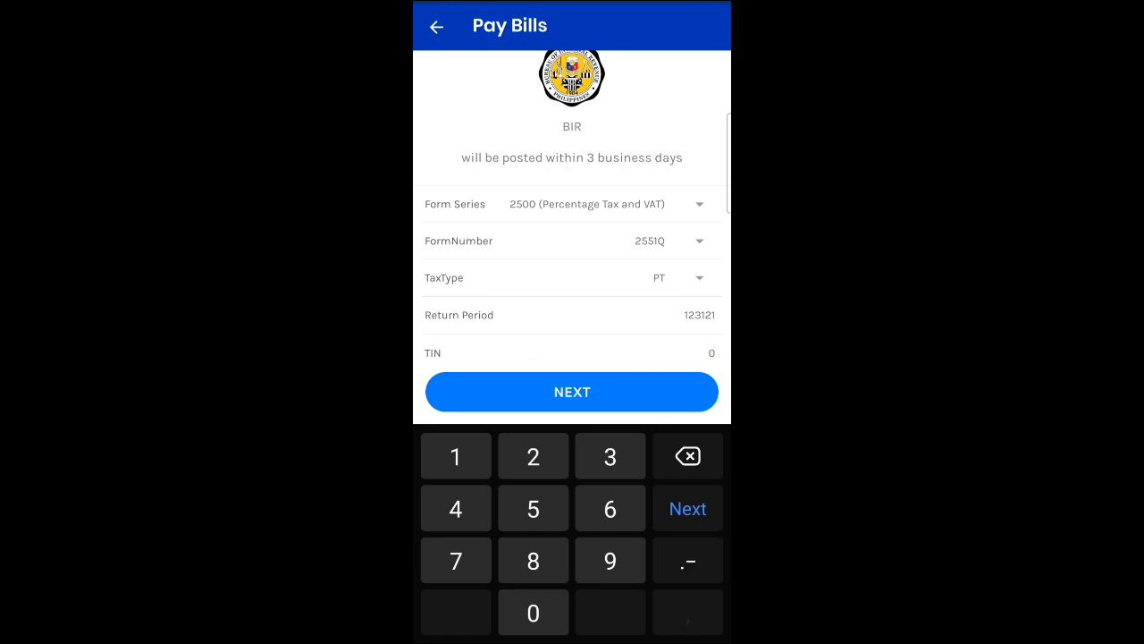
pyautogui.write('00000000')
pyautogui.press('Escape')
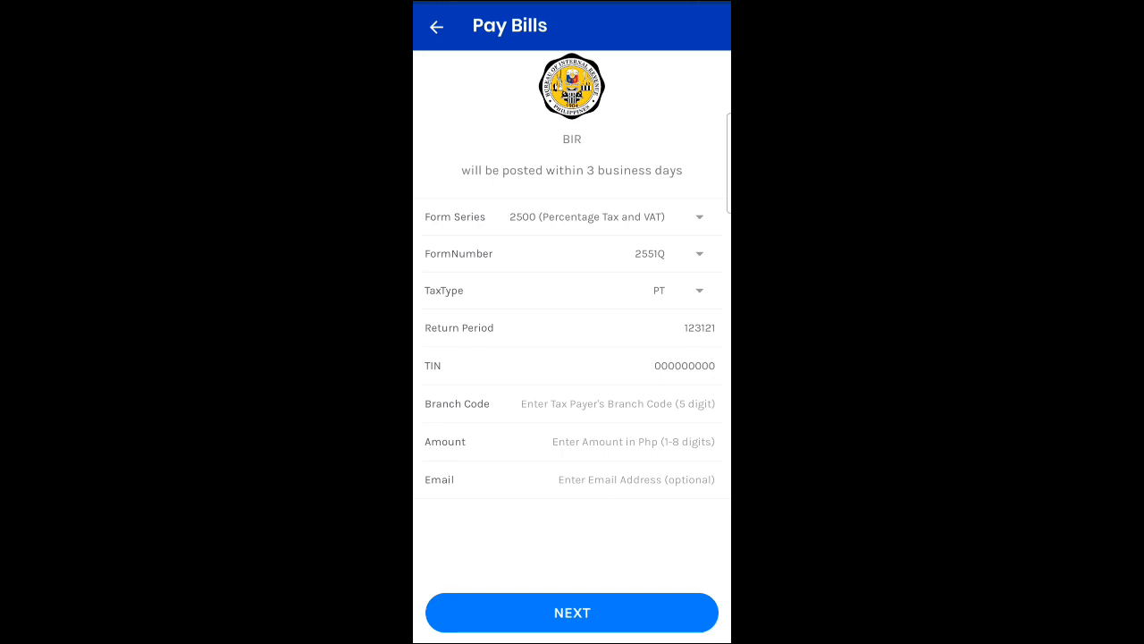
pyautogui.click(618, 404)
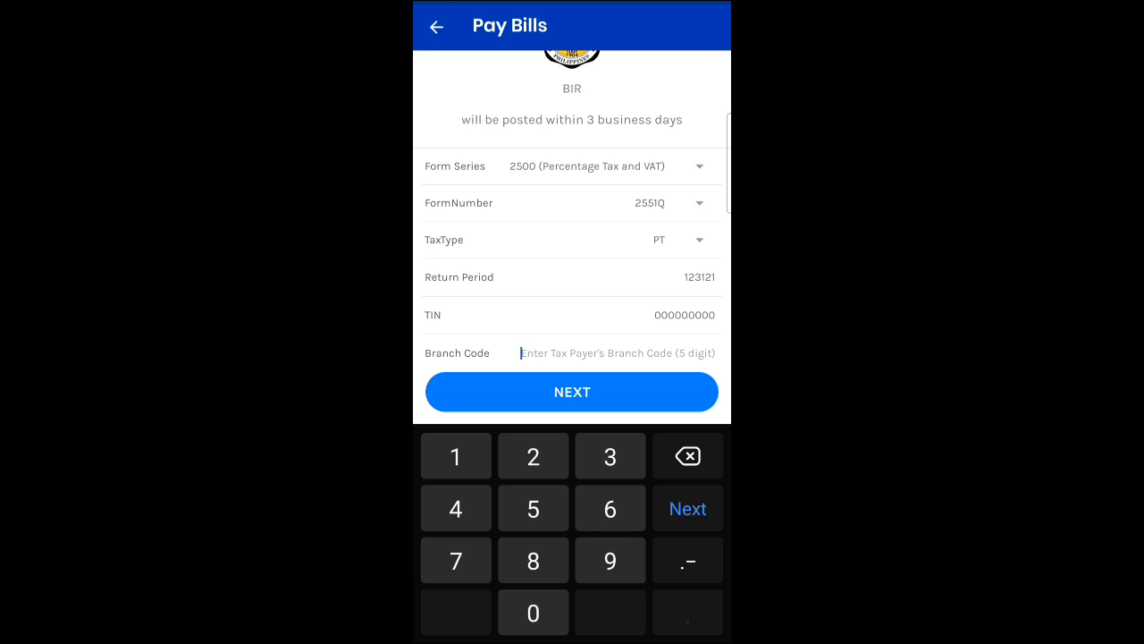
pyautogui.write('000')
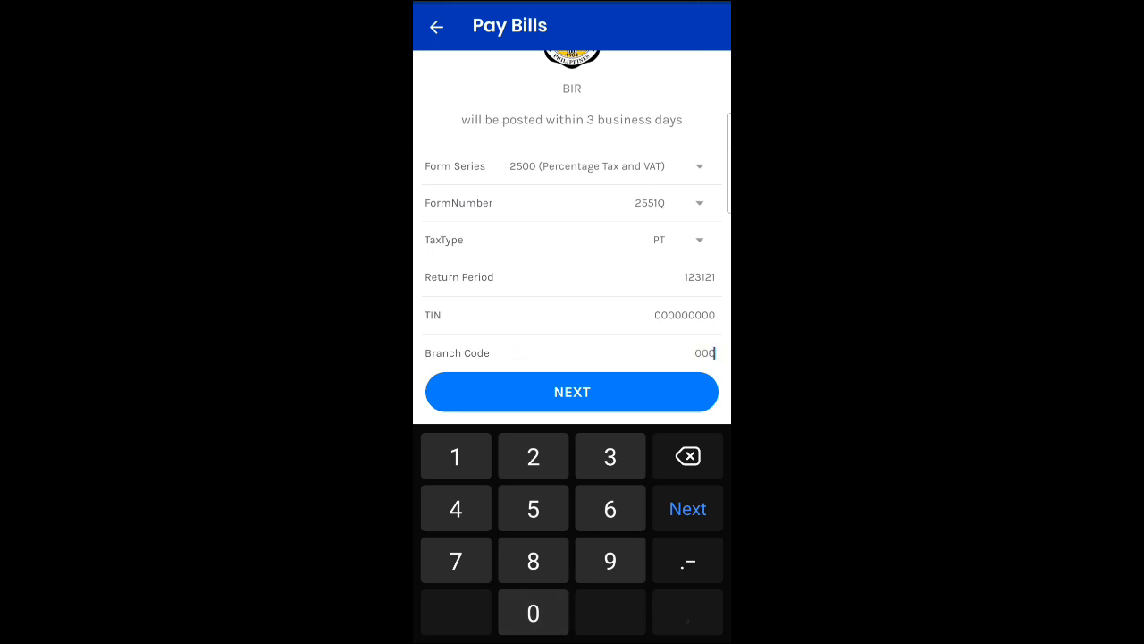
pyautogui.write('00')
pyautogui.press('Escape')
# Enter 1500 as the payment amount
pyautogui.click(633, 442)
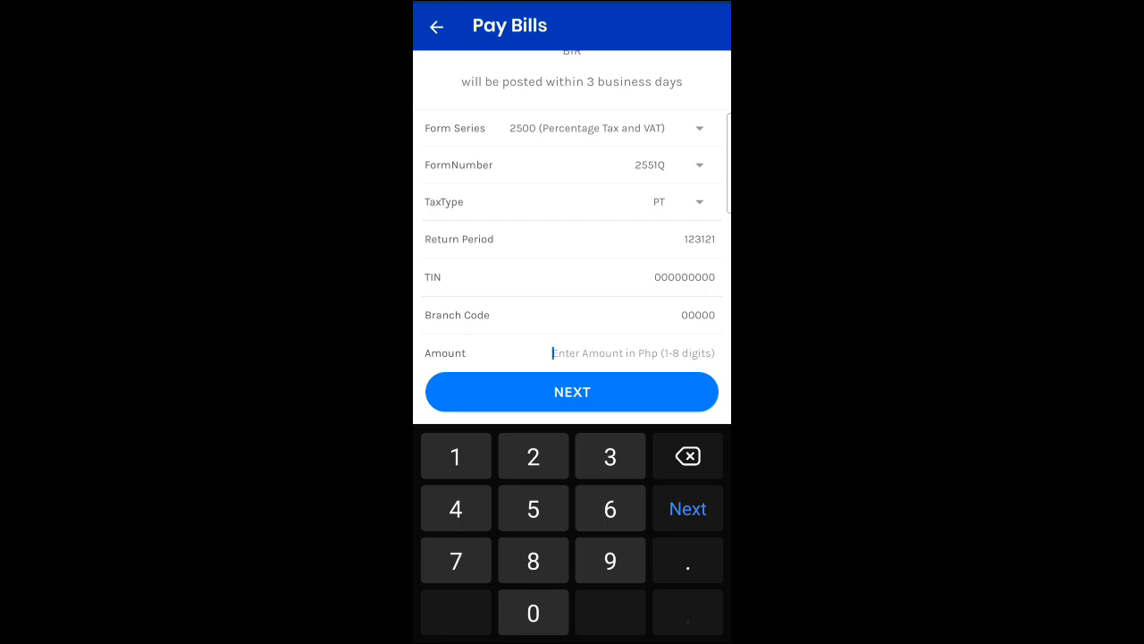
pyautogui.write('1500')
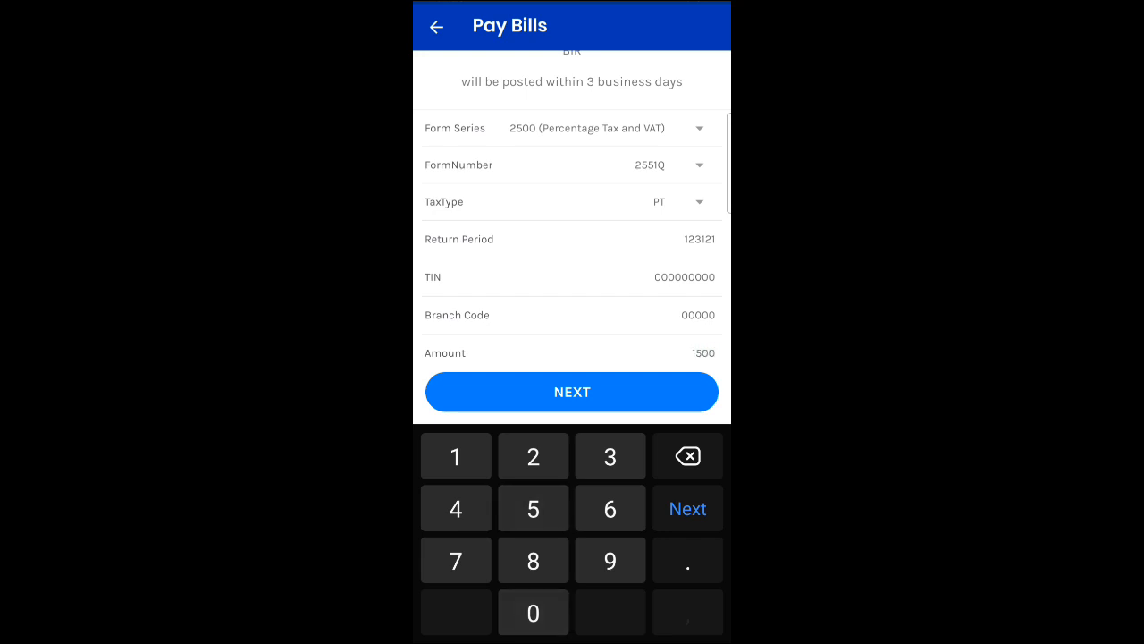
pyautogui.press('Escape')
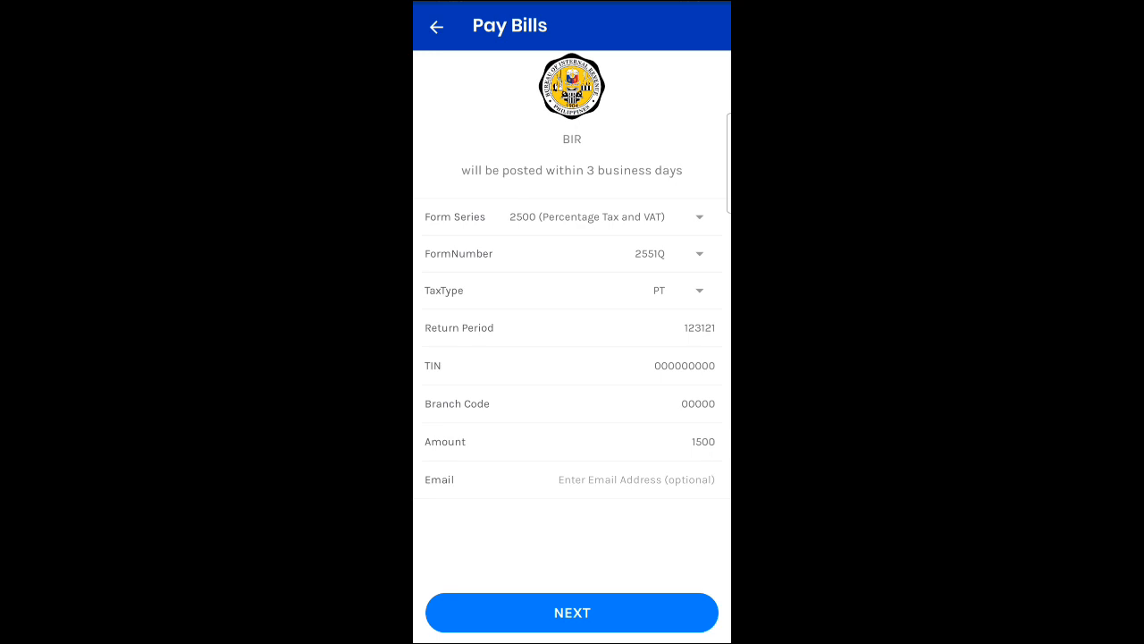
# Fill in a contact e-mail address and continue to the payment confirmation
pyautogui.click(637, 480)
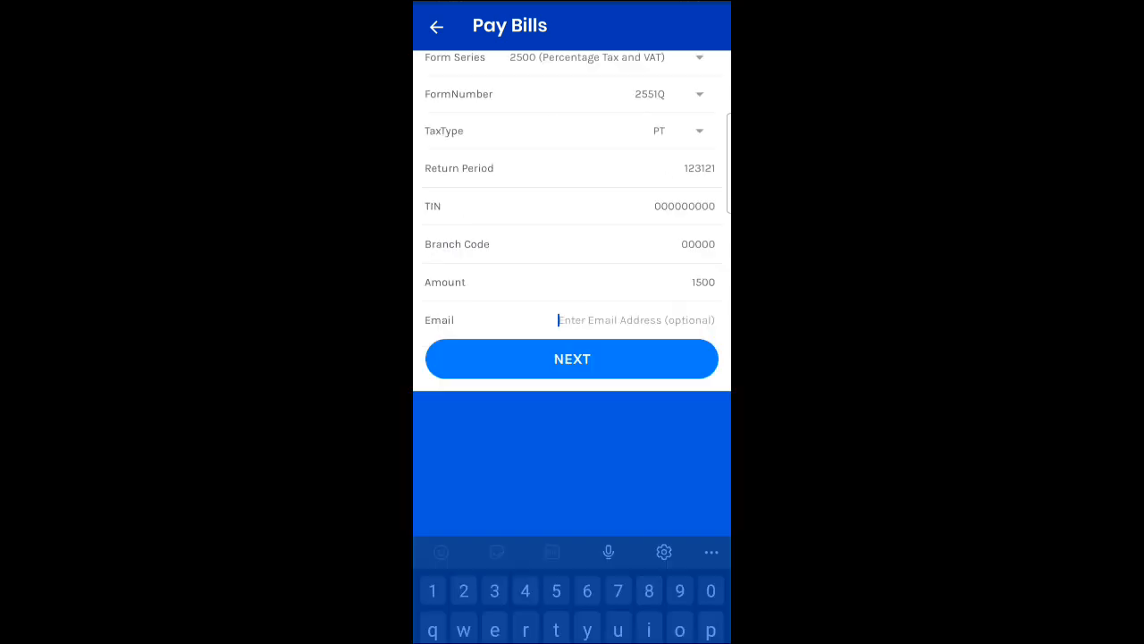
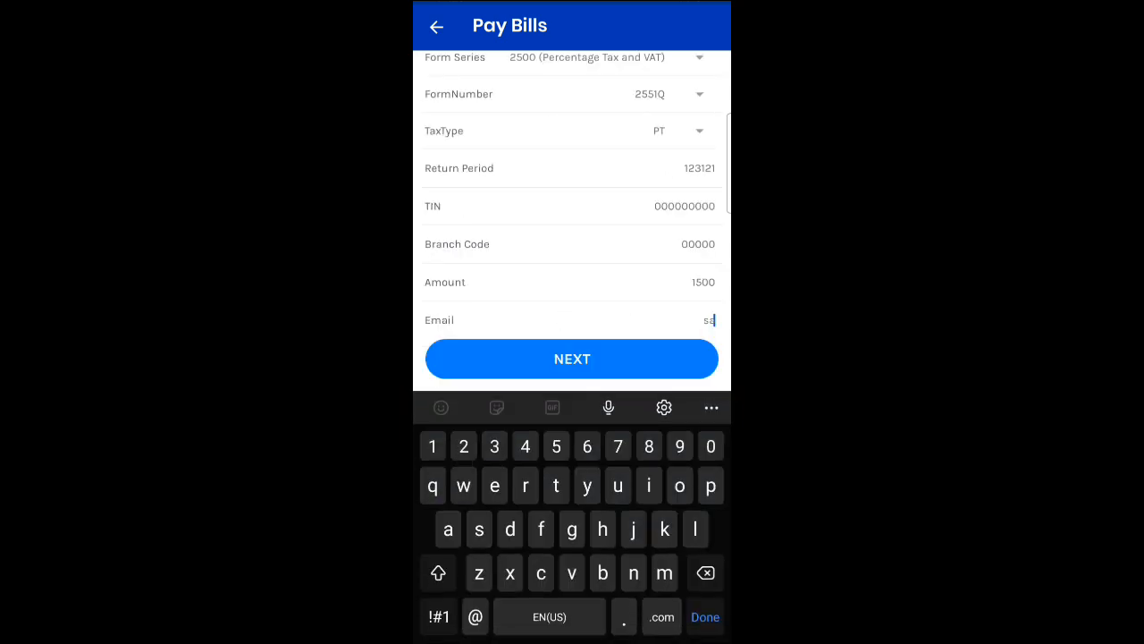
pyautogui.press('Return')
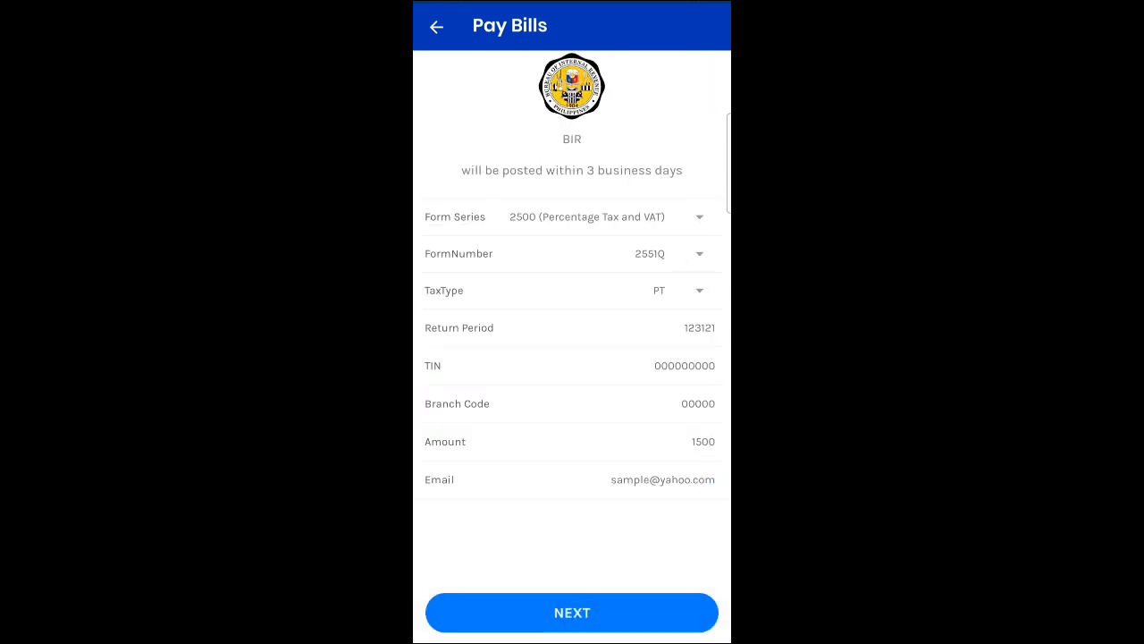
pyautogui.click(573, 613)
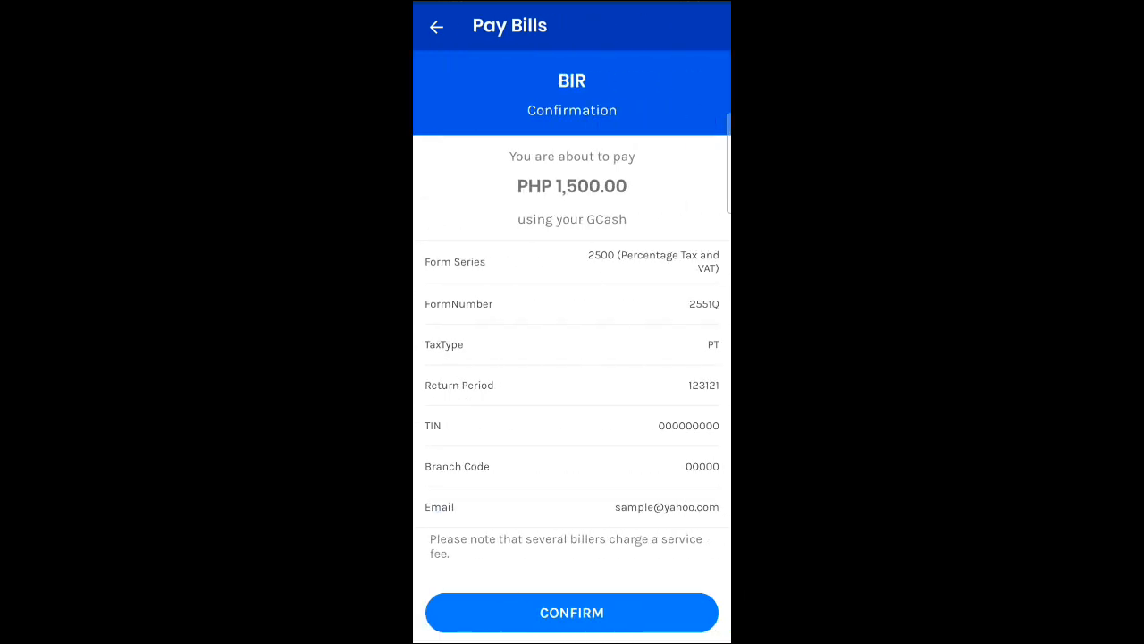